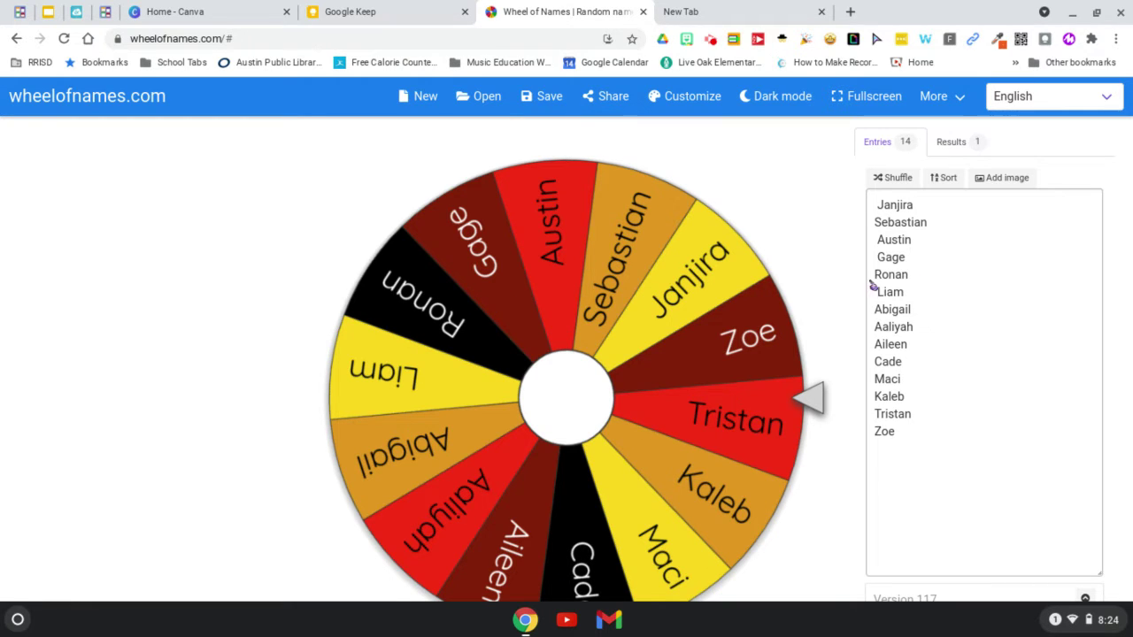
Step: Sort the wheel entries alphabetically and set the sound played during the spin to "BehBuBah"
{"action": "left_click", "coordinate": [943, 179]}
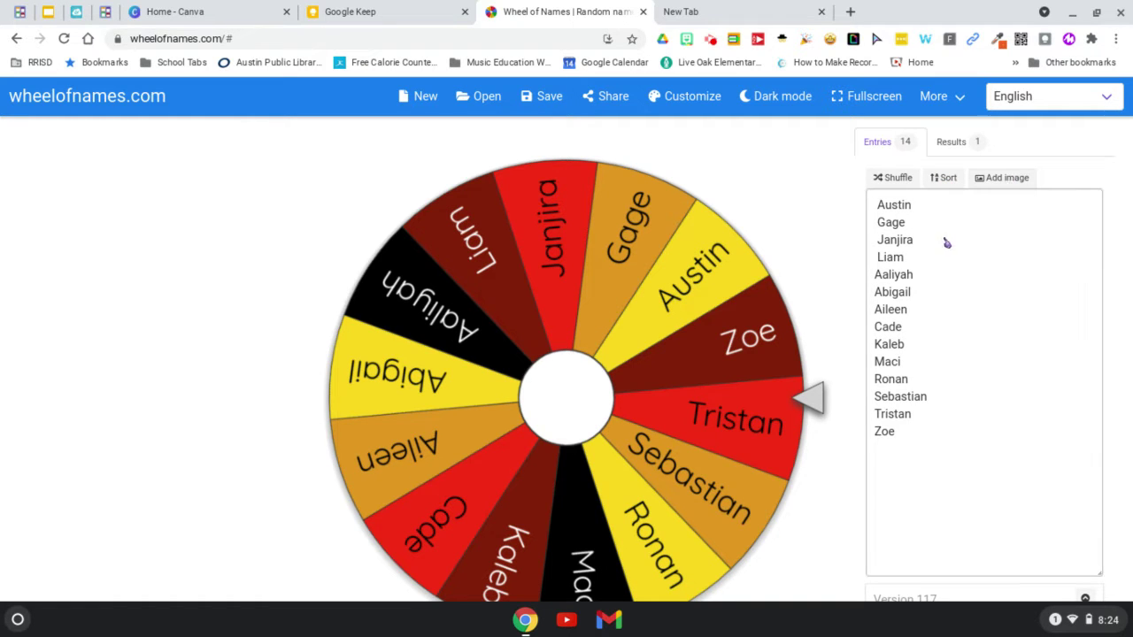
{"action": "left_click", "coordinate": [668, 85]}
{"action": "left_click", "coordinate": [514, 193]}
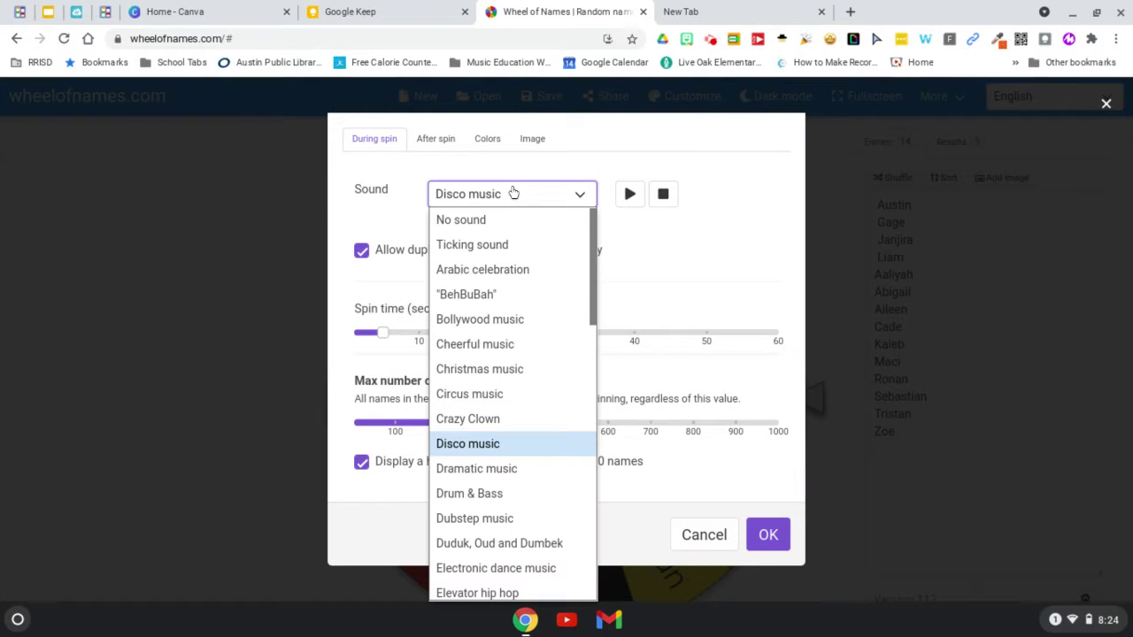
{"action": "left_click", "coordinate": [499, 295]}
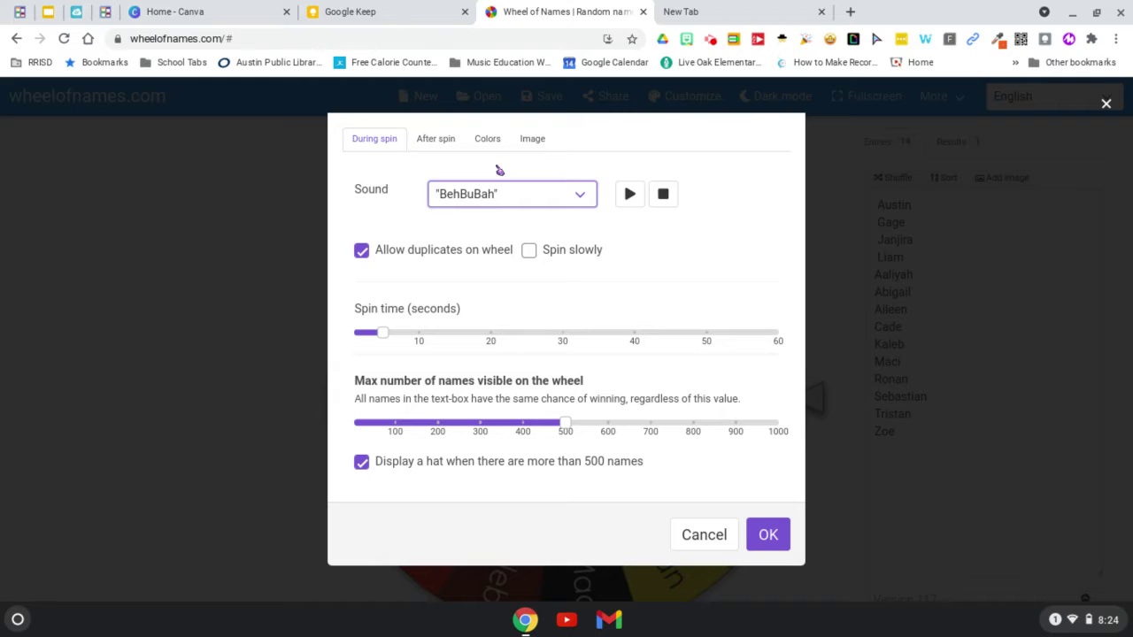
Step: Set the after-spin sound to No sound and enable animation of the winning entry
{"action": "left_click", "coordinate": [445, 141]}
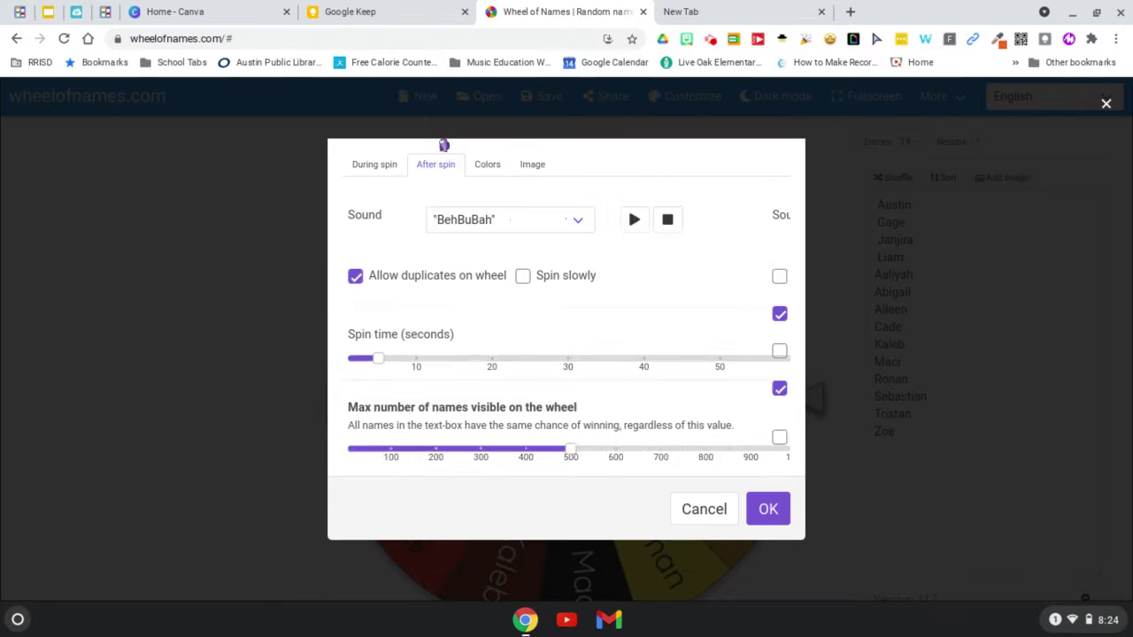
{"action": "left_click", "coordinate": [504, 227]}
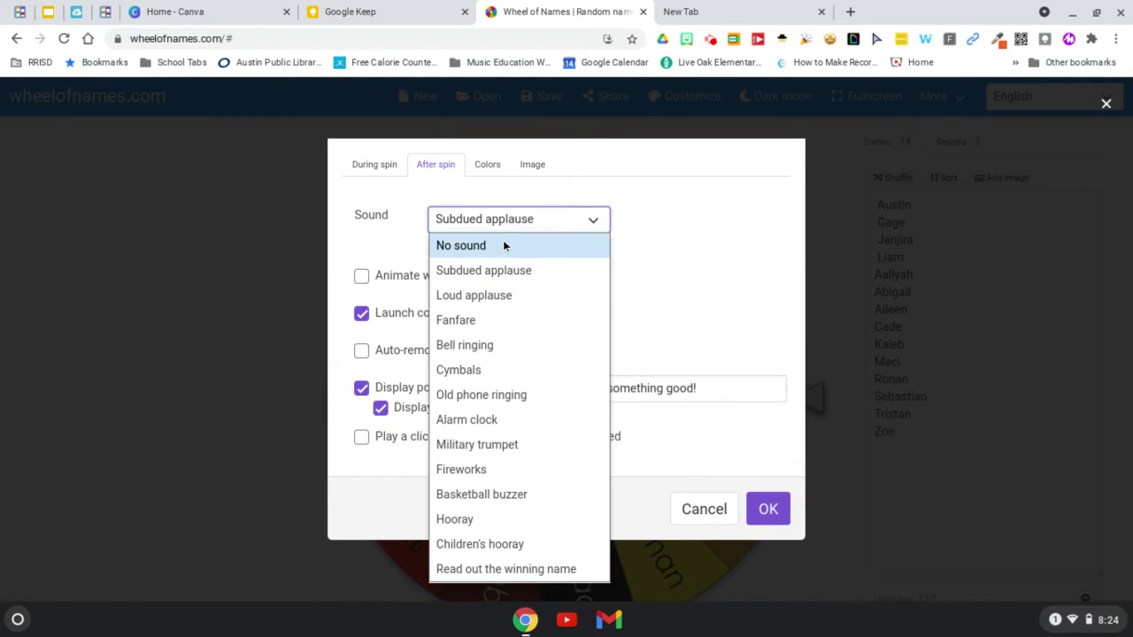
{"action": "left_click", "coordinate": [503, 249]}
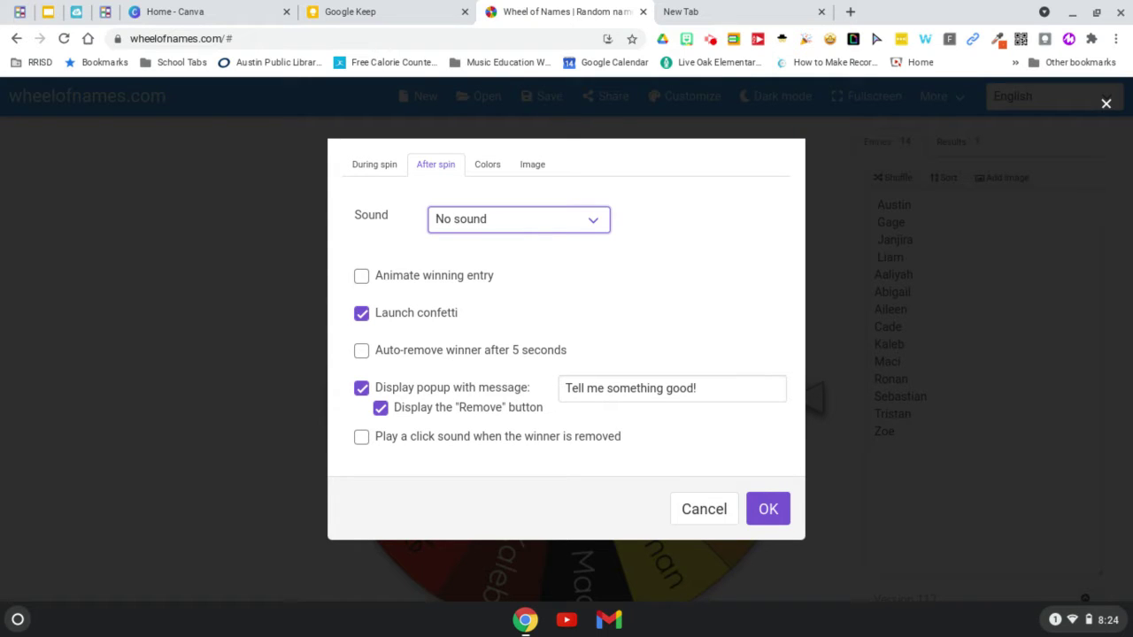
{"action": "left_click", "coordinate": [362, 277]}
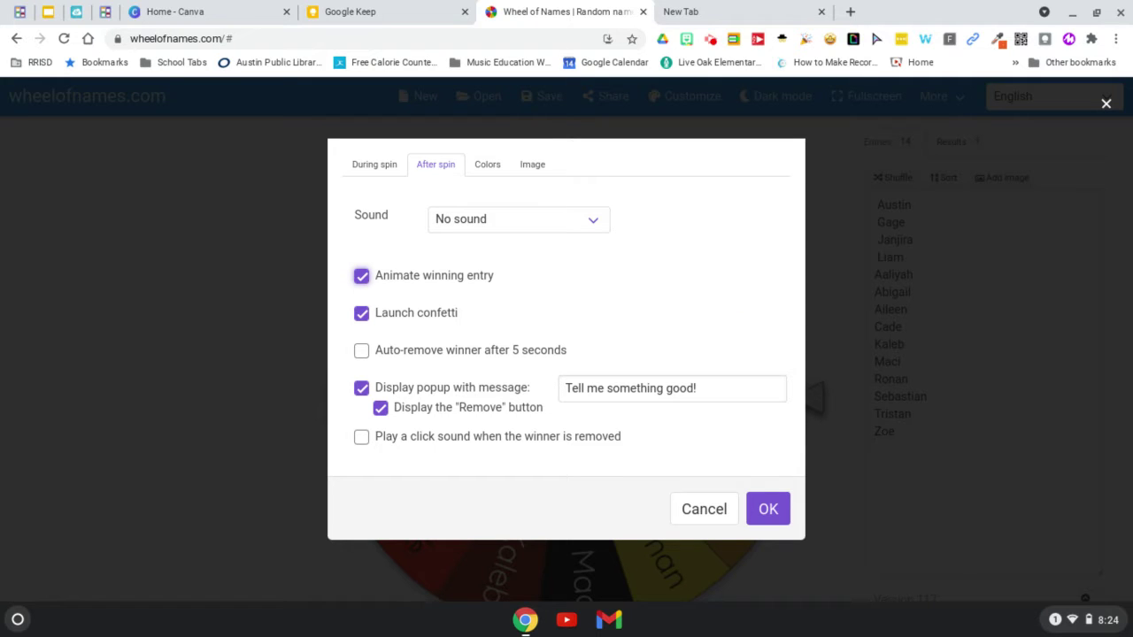
Step: Apply the Minecraft color theme from the Games category to the wheel
{"action": "left_click", "coordinate": [488, 179]}
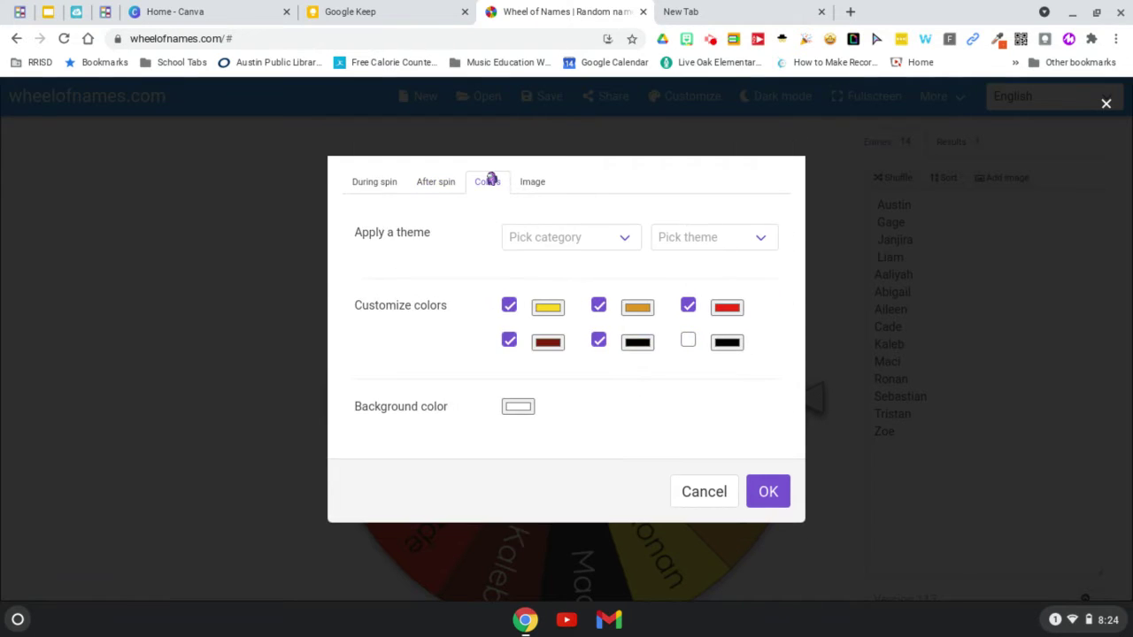
{"action": "left_click", "coordinate": [558, 237]}
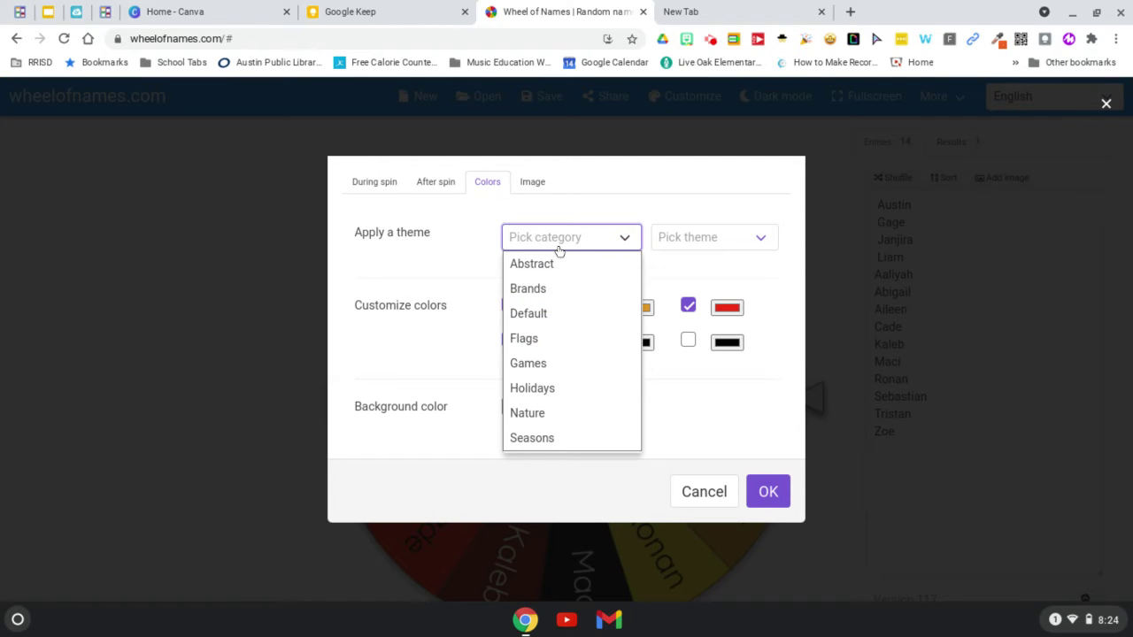
{"action": "left_click", "coordinate": [561, 363]}
{"action": "left_click", "coordinate": [696, 246]}
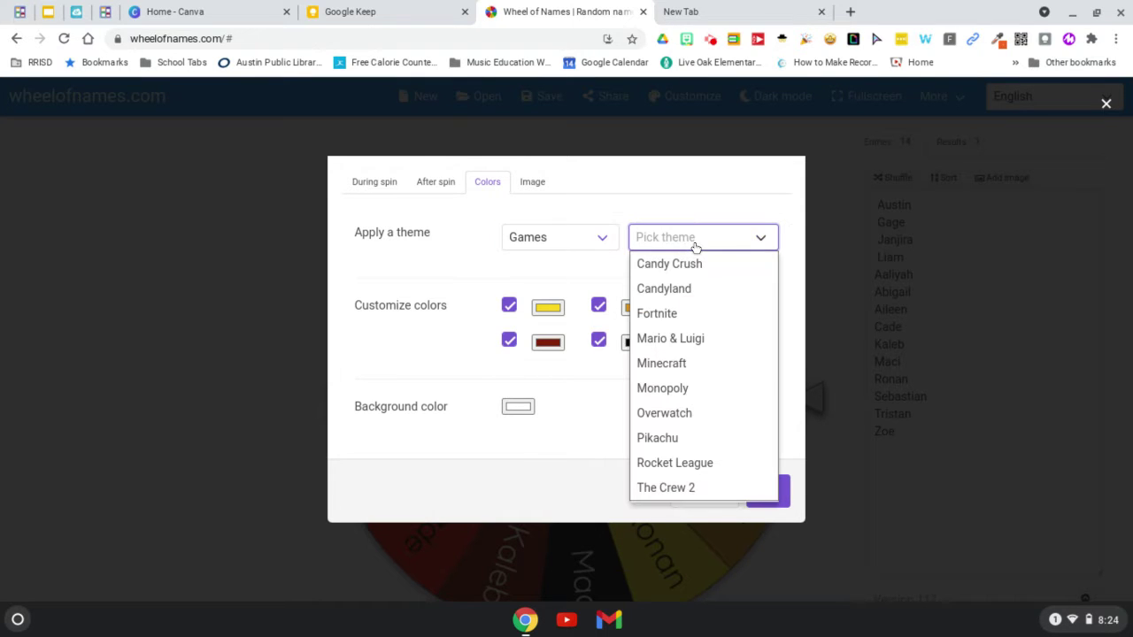
{"action": "left_click", "coordinate": [690, 363]}
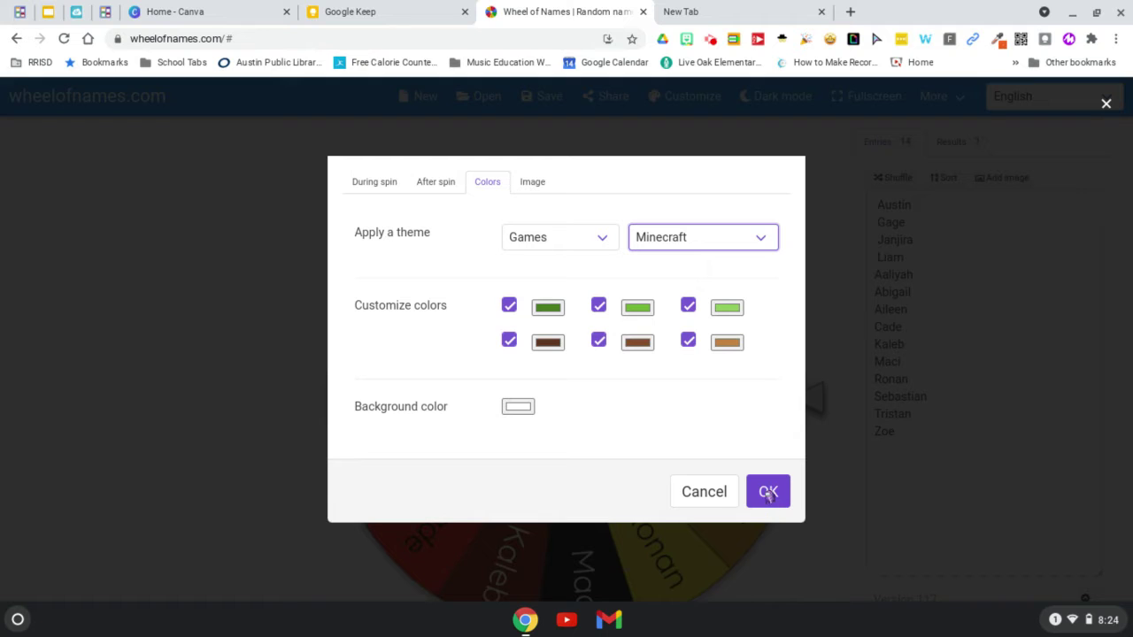
Step: Use the Game controller picture from the gallery as the wheel's center image and apply the customizations
{"action": "left_click", "coordinate": [533, 182]}
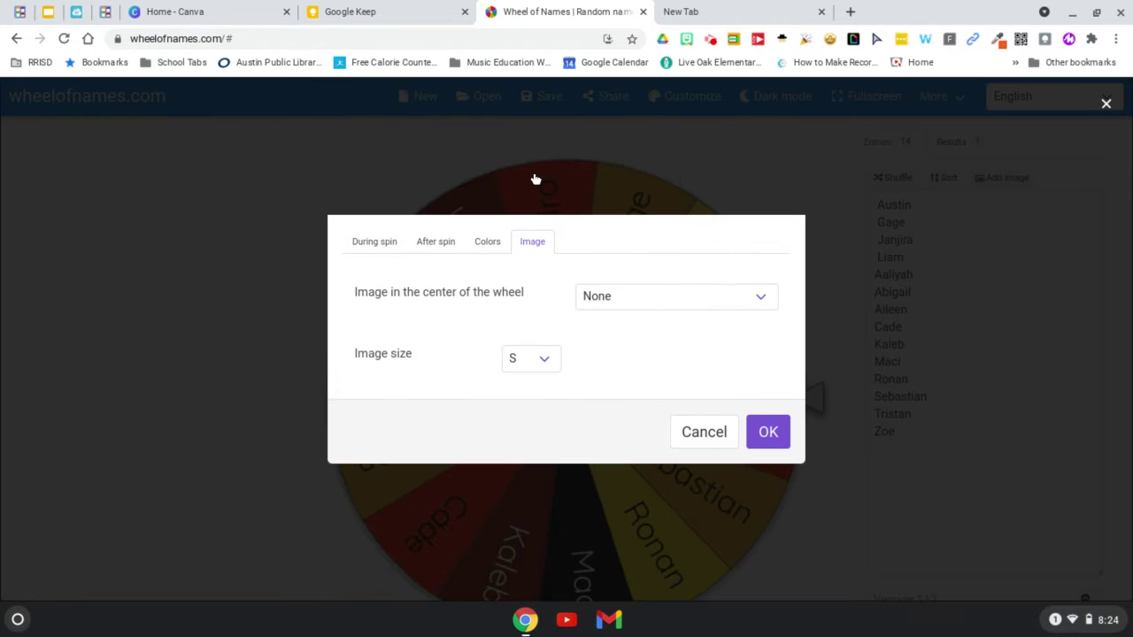
{"action": "left_click", "coordinate": [625, 299]}
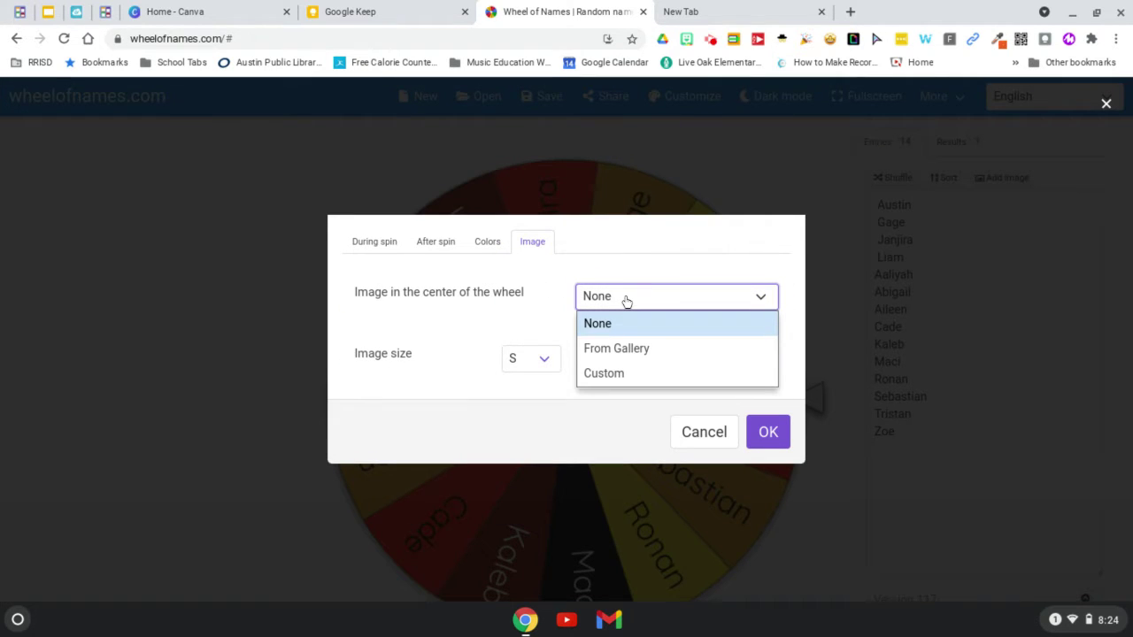
{"action": "left_click", "coordinate": [634, 349]}
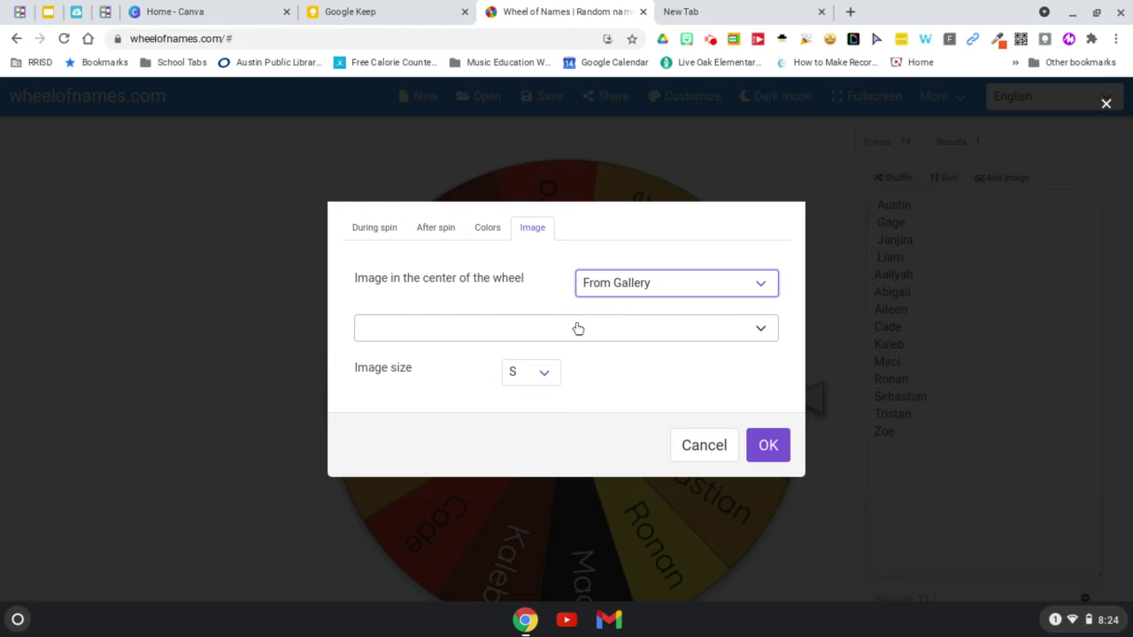
{"action": "left_click", "coordinate": [577, 328]}
{"action": "scroll", "coordinate": [500, 215], "scroll_direction": "down", "scroll_amount": 3}
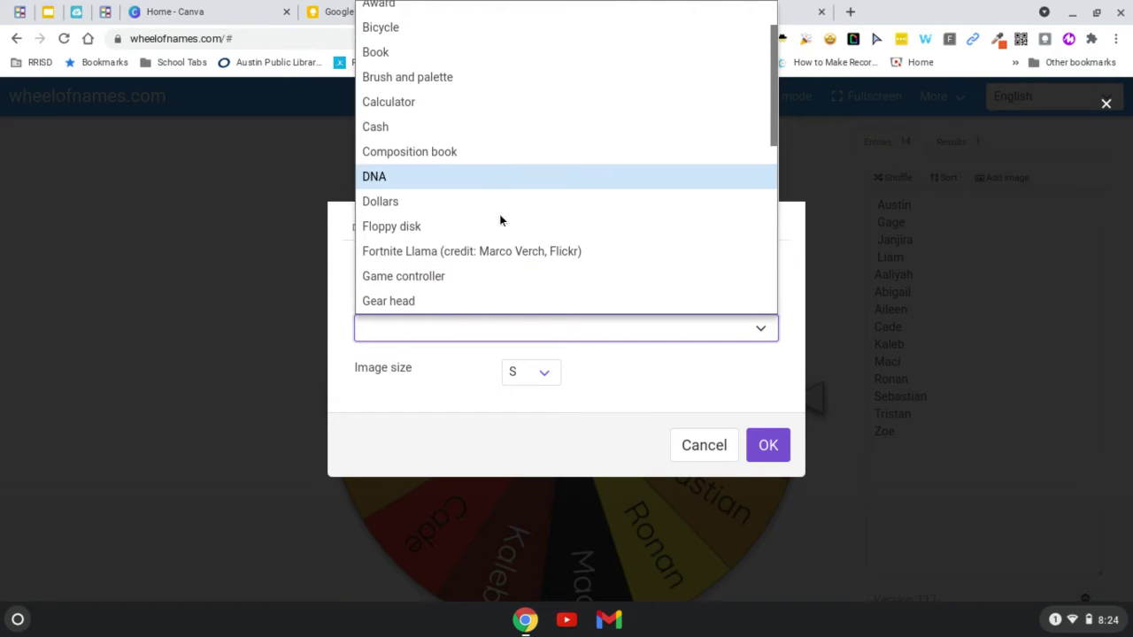
{"action": "left_click", "coordinate": [499, 213]}
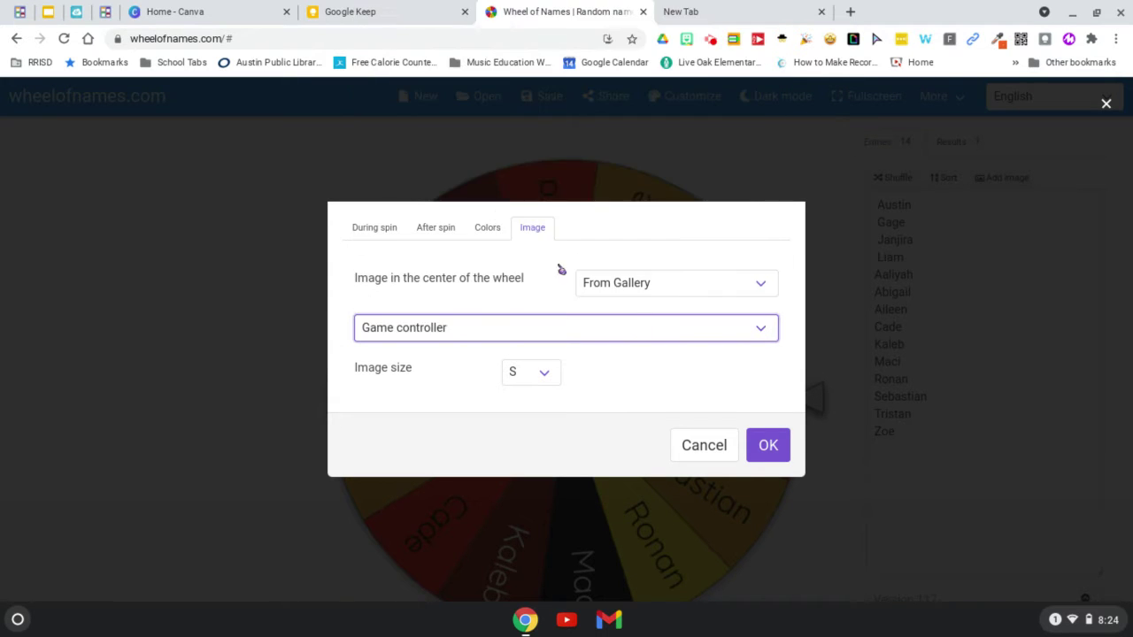
{"action": "left_click", "coordinate": [767, 445]}
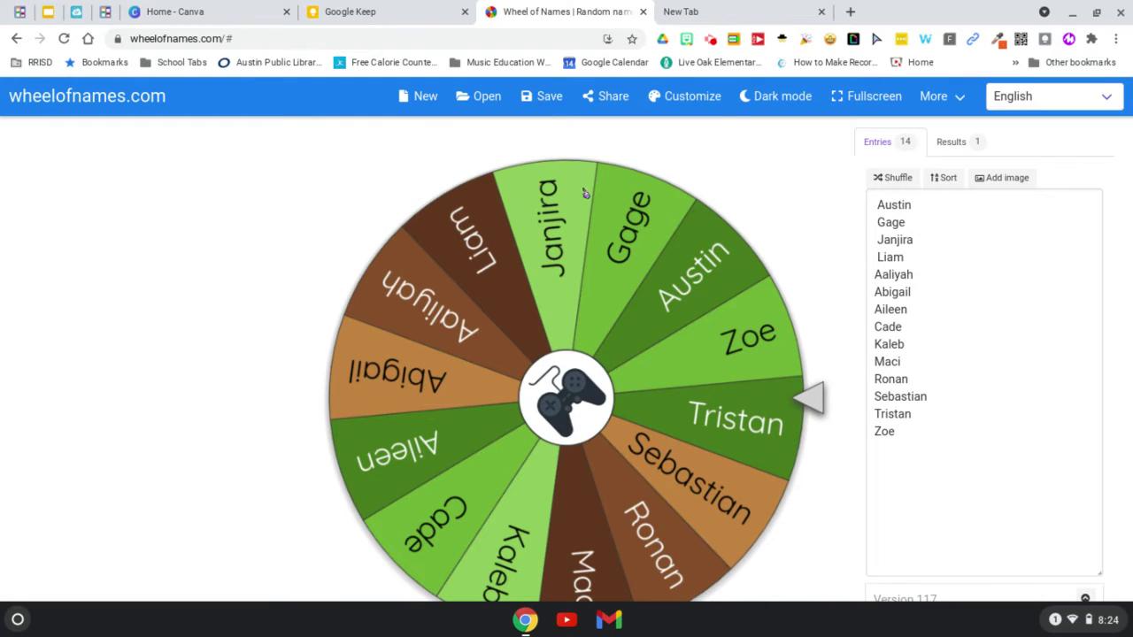
Step: Spin the wheel and remove the winning name from the entries
{"action": "left_click", "coordinate": [551, 379]}
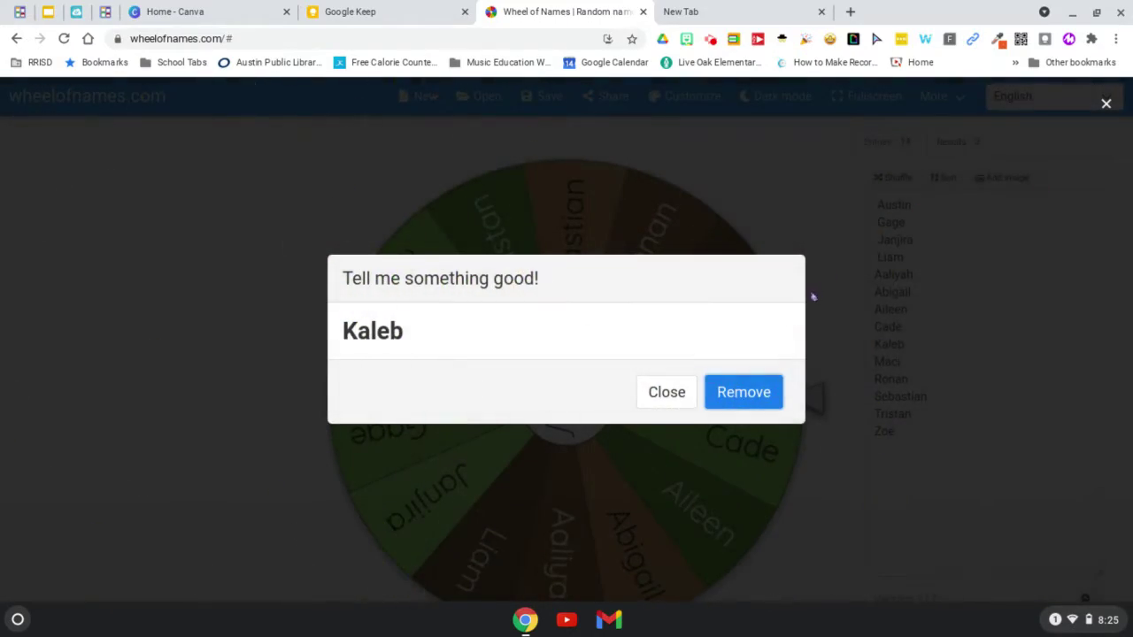
{"action": "left_click", "coordinate": [752, 382]}
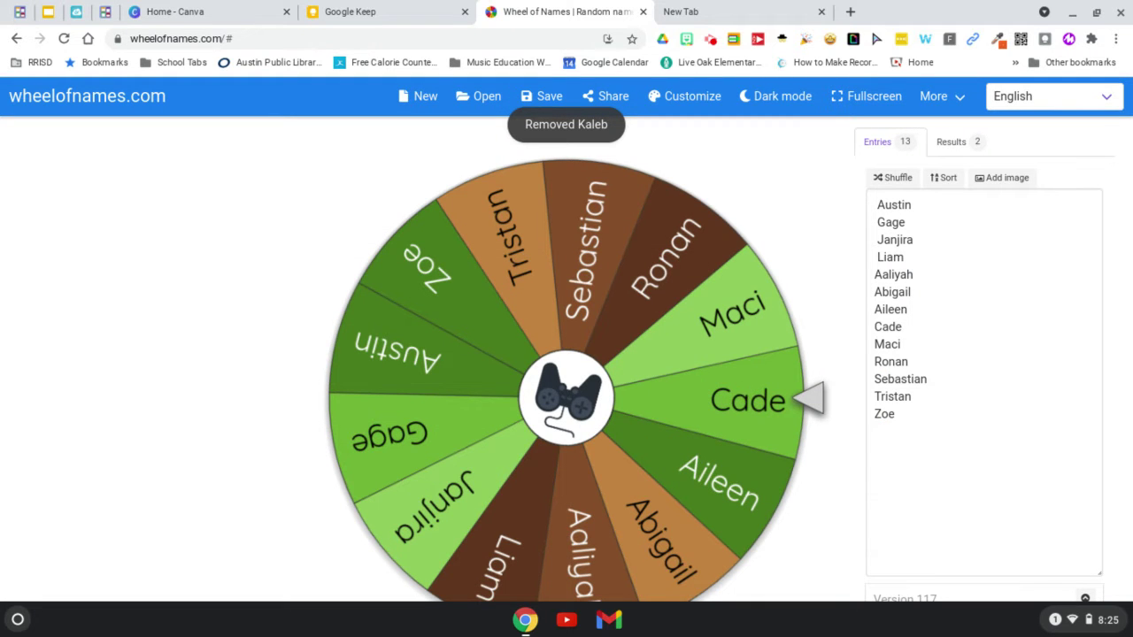
Step: Save the wheel under the teacher's surname and delete all names from its entries
{"action": "left_click", "coordinate": [877, 205]}
{"action": "left_click_drag", "start_coordinate": [879, 208], "coordinate": [1027, 457]}
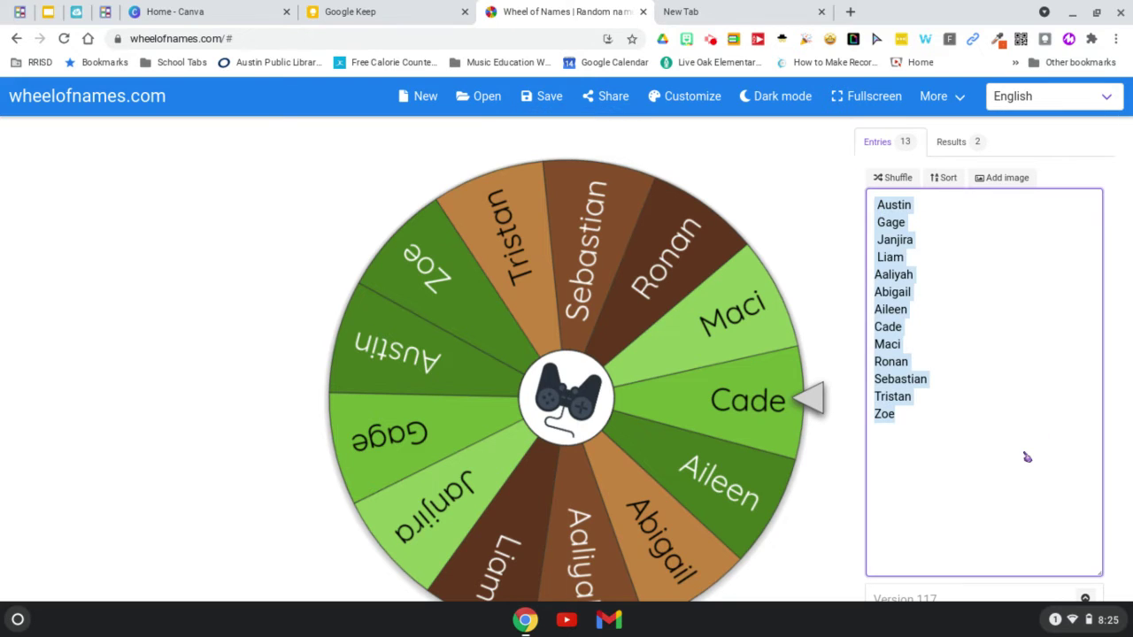
{"action": "left_click", "coordinate": [561, 112]}
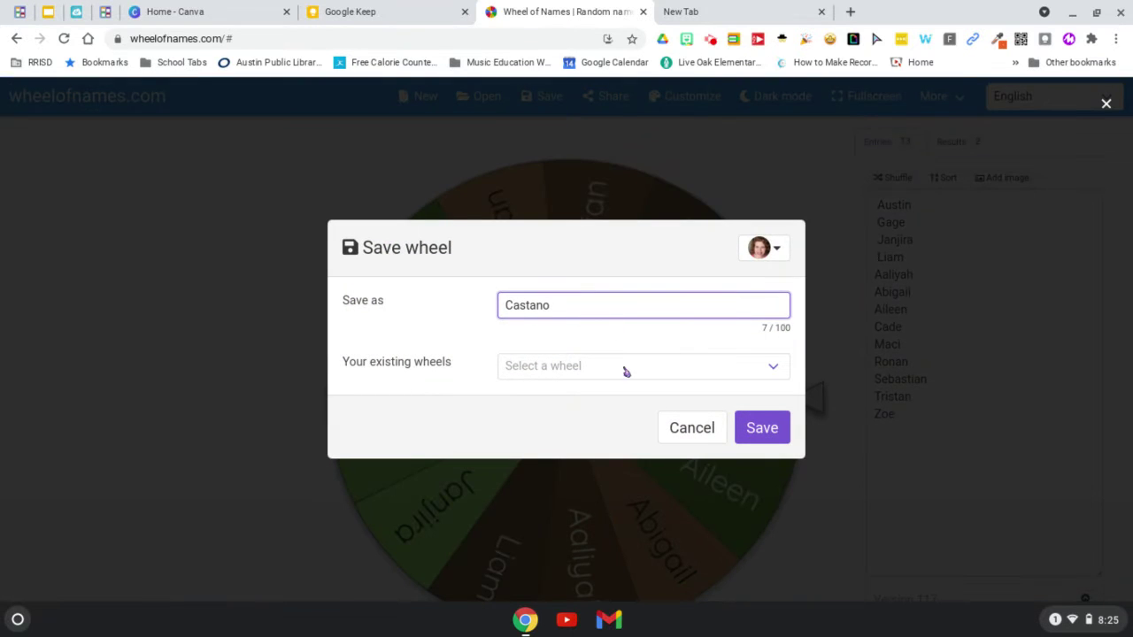
{"action": "left_click", "coordinate": [742, 425]}
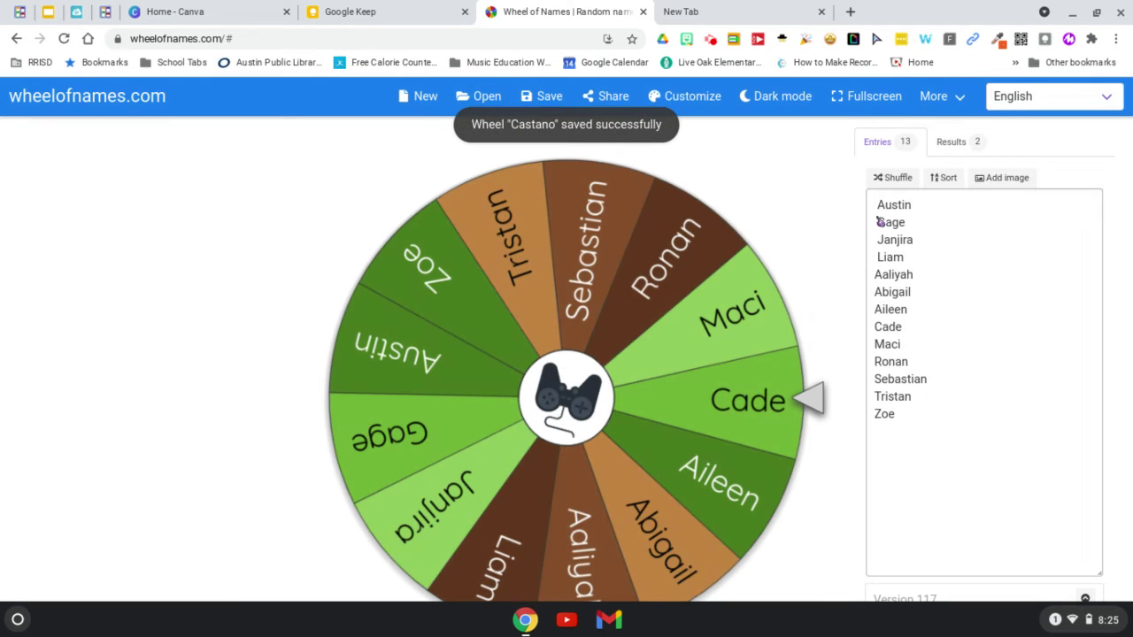
{"action": "left_click_drag", "start_coordinate": [876, 209], "coordinate": [943, 470]}
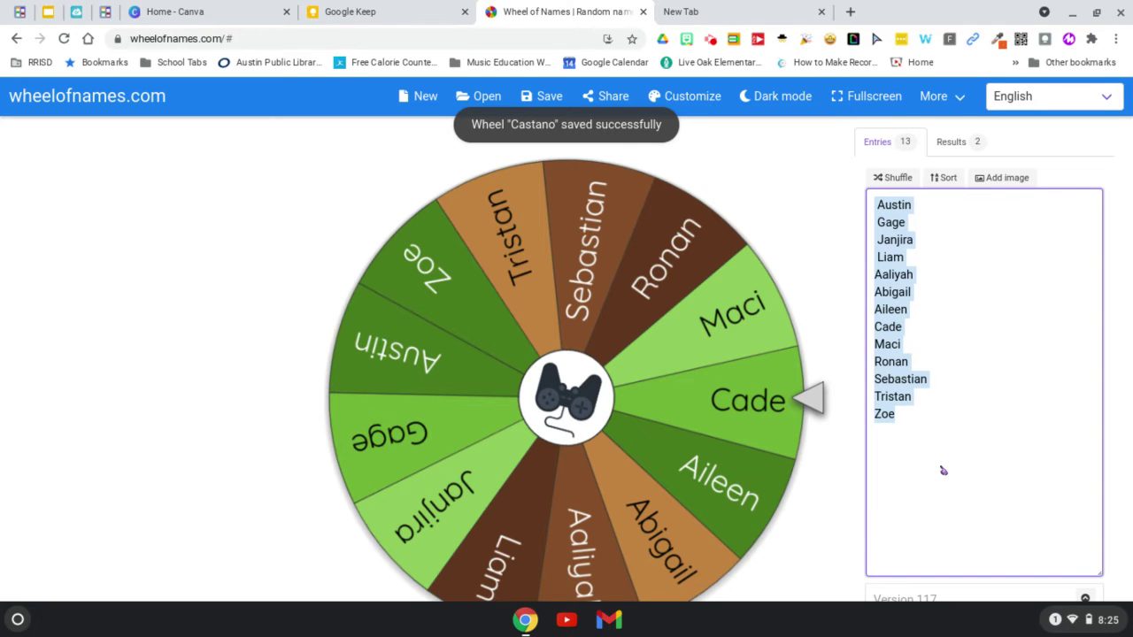
{"action": "key", "text": "BackSpace"}
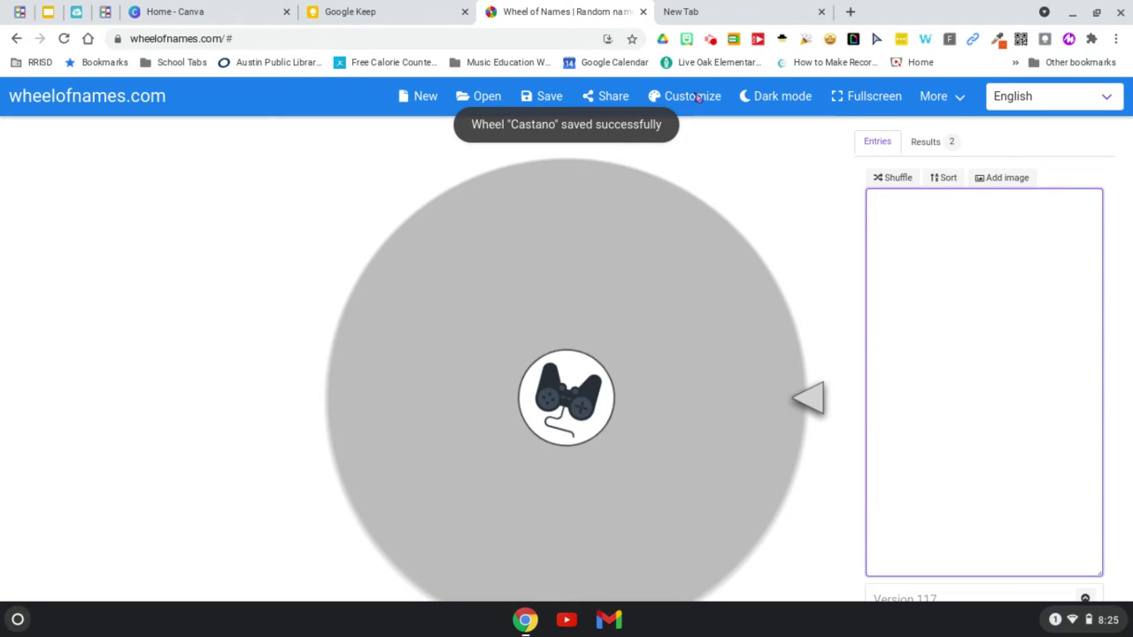
Step: Switch to Google Keep, search for the class note by the teacher's surname and copy its complete list of student names
{"action": "left_click", "coordinate": [404, 11]}
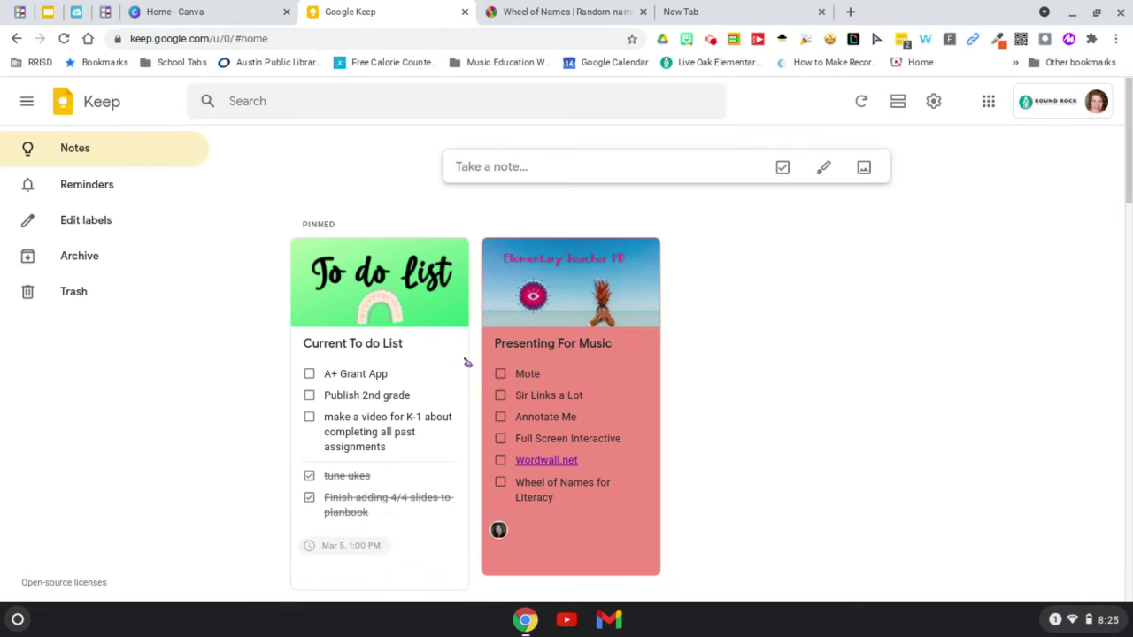
{"action": "left_click", "coordinate": [378, 104]}
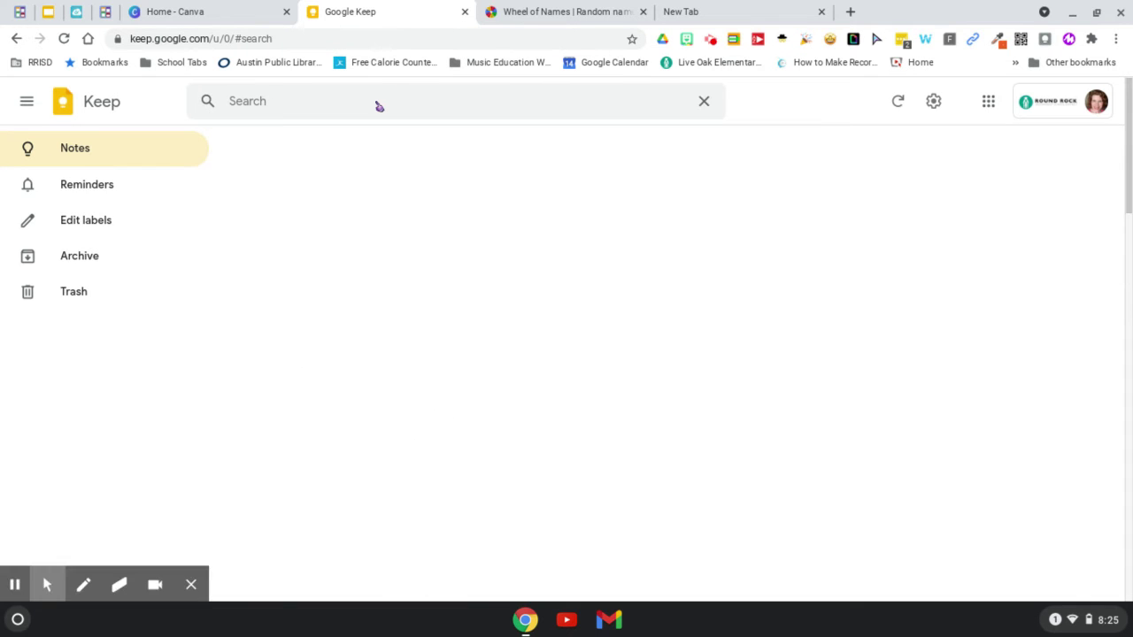
{"action": "type", "text": "sta"}
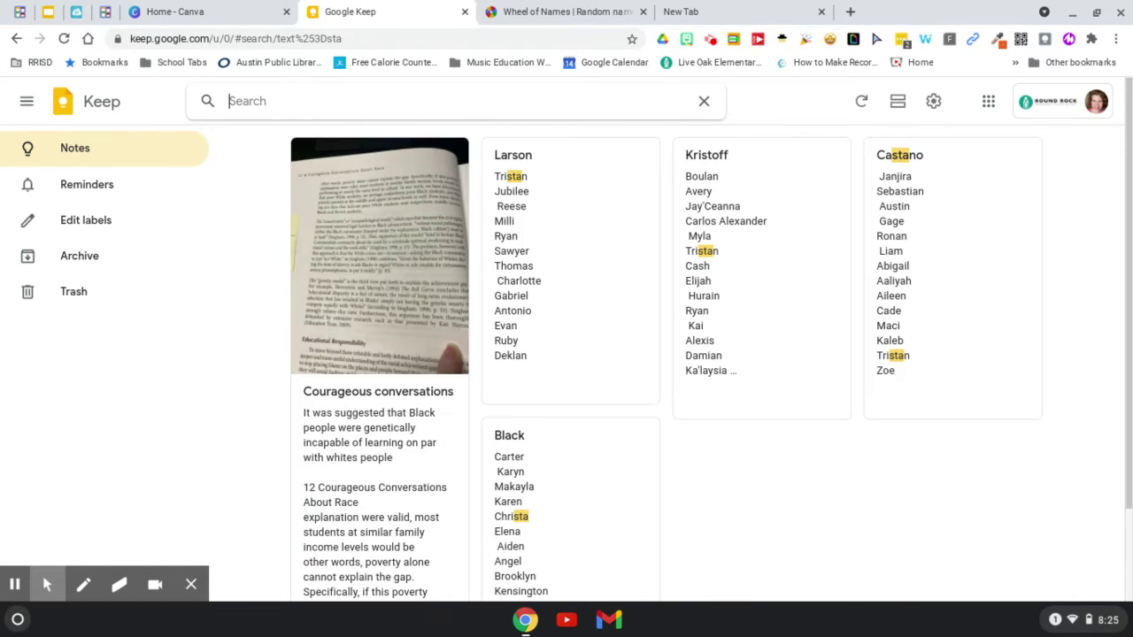
{"action": "type", "text": "castano"}
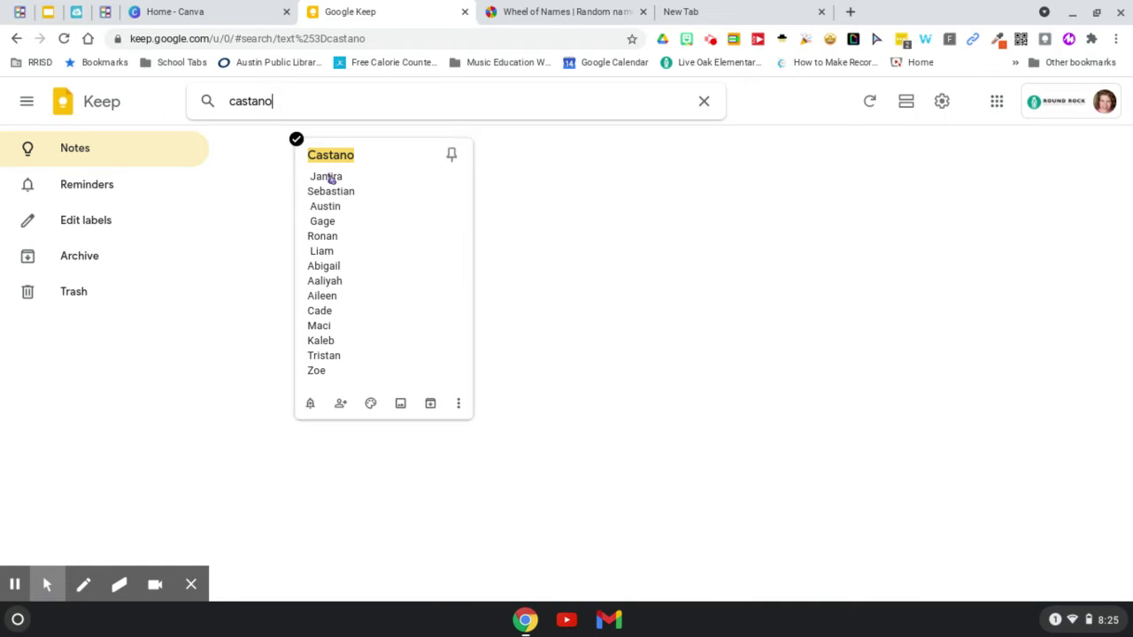
{"action": "left_click_drag", "start_coordinate": [311, 183], "coordinate": [407, 380]}
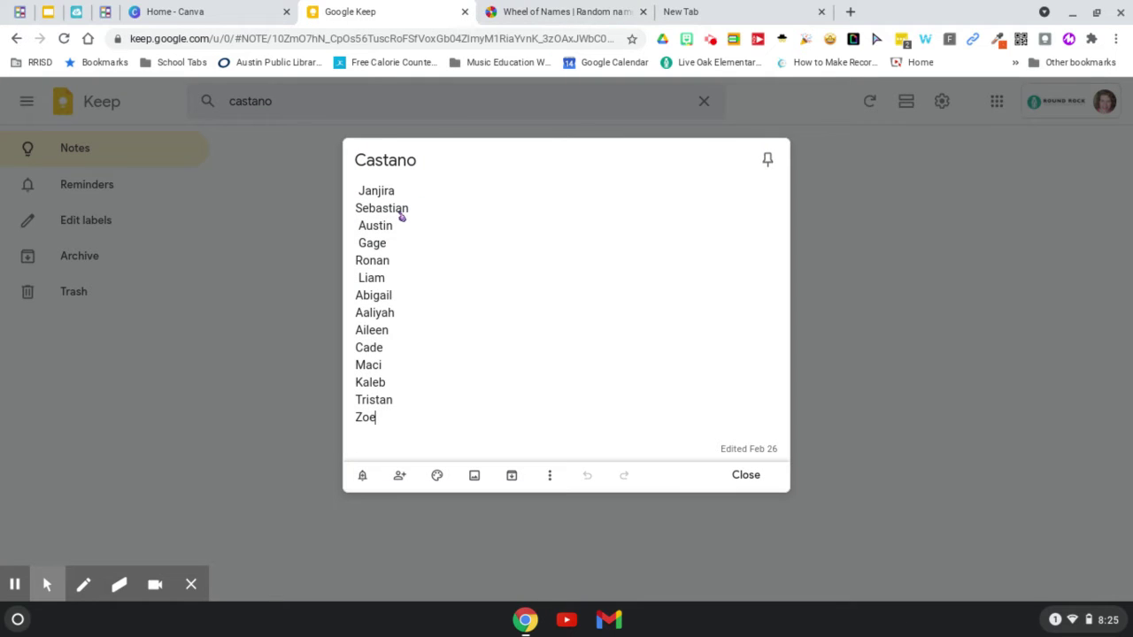
{"action": "key", "text": "ctrl+a"}
{"action": "key", "text": "ctrl+c"}
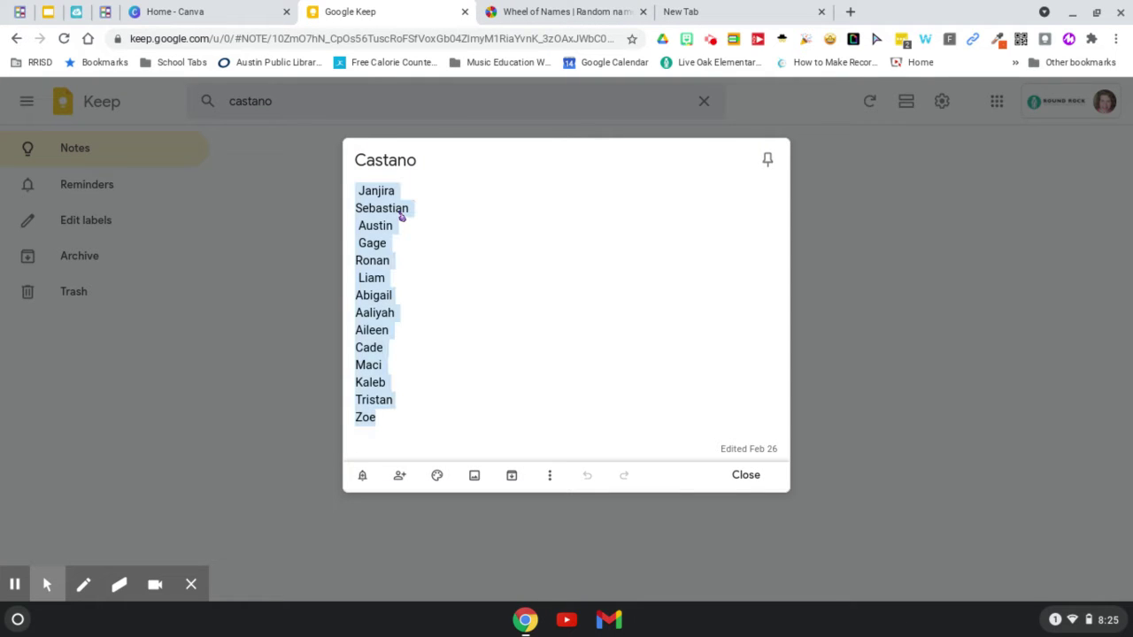
Step: Return to Wheel of Names, paste the copied student names as entries and save the wheel under the teacher's surname
{"action": "left_click", "coordinate": [523, 11]}
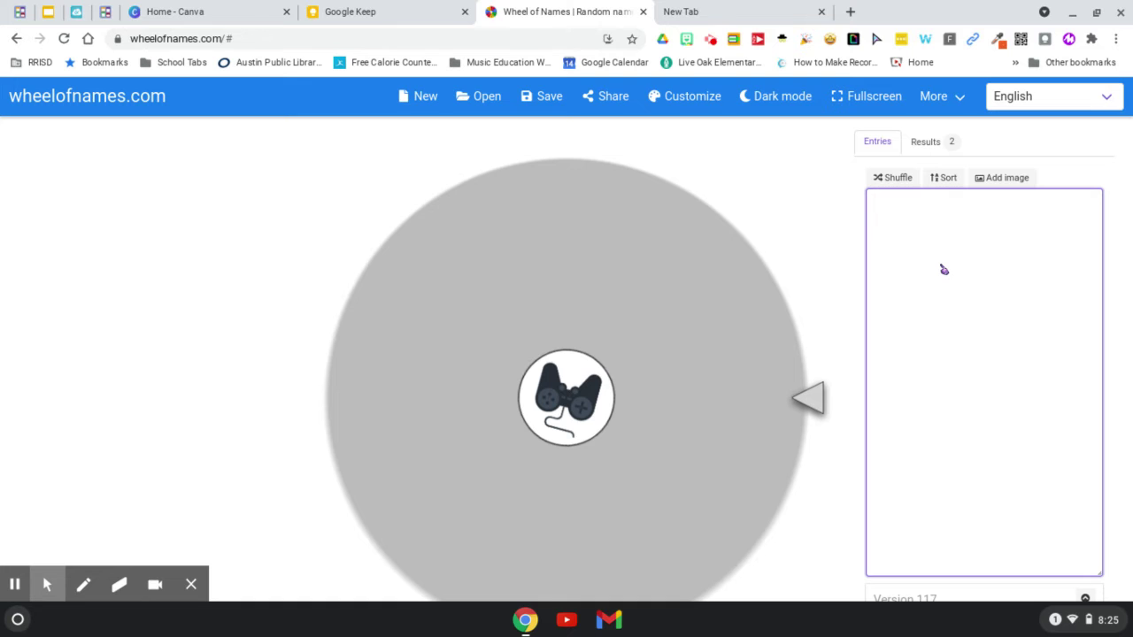
{"action": "key", "text": "ctrl+v"}
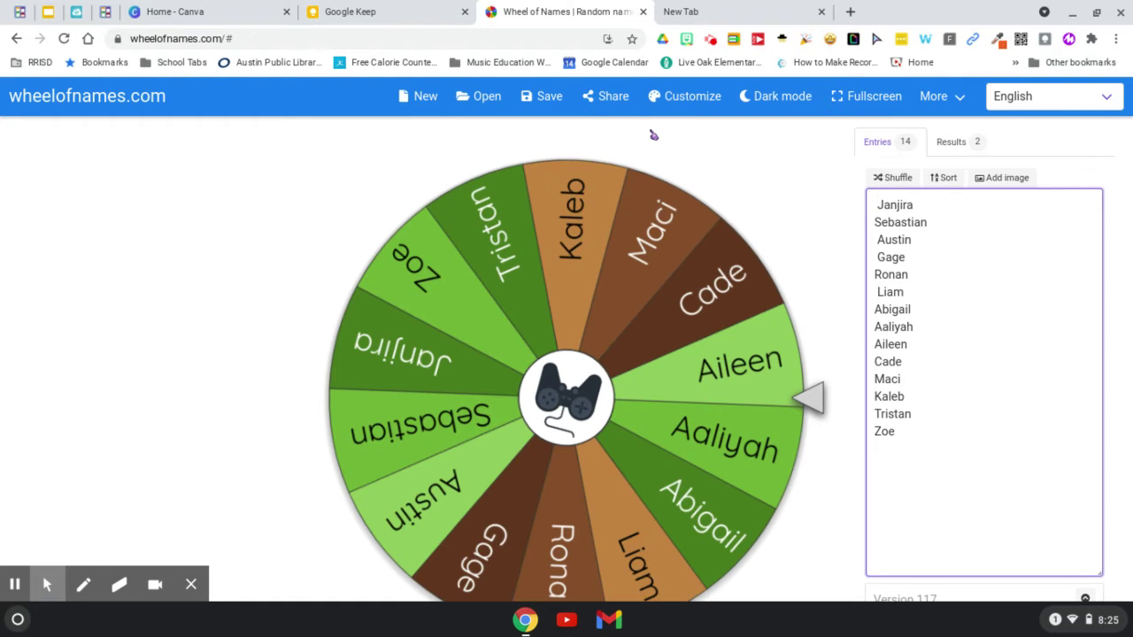
{"action": "left_click", "coordinate": [549, 99]}
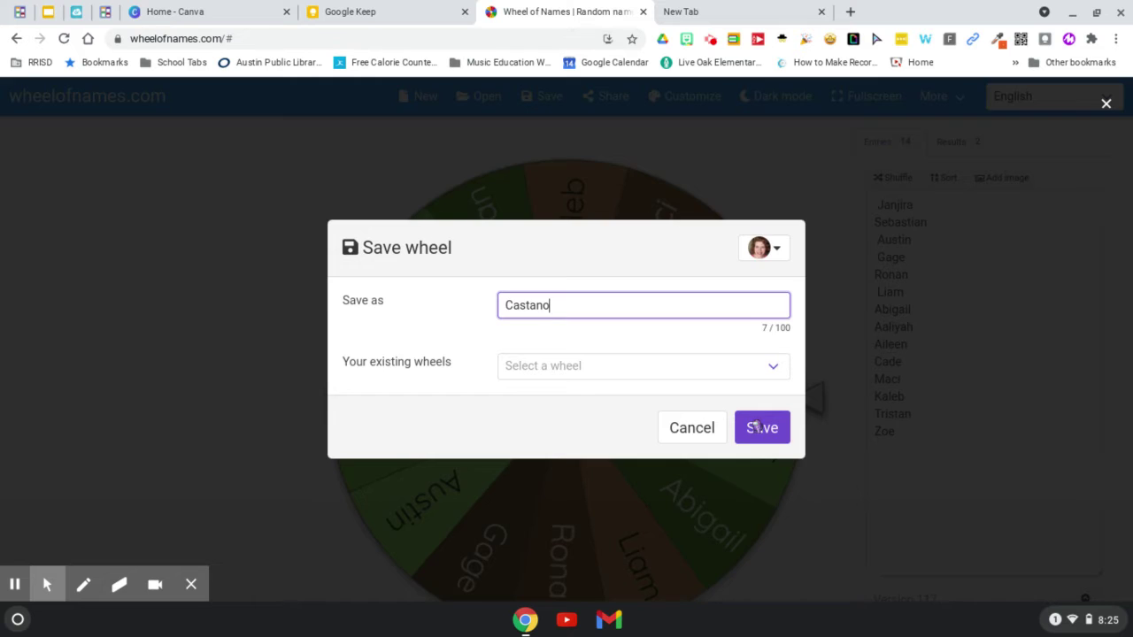
{"action": "left_click", "coordinate": [758, 427]}
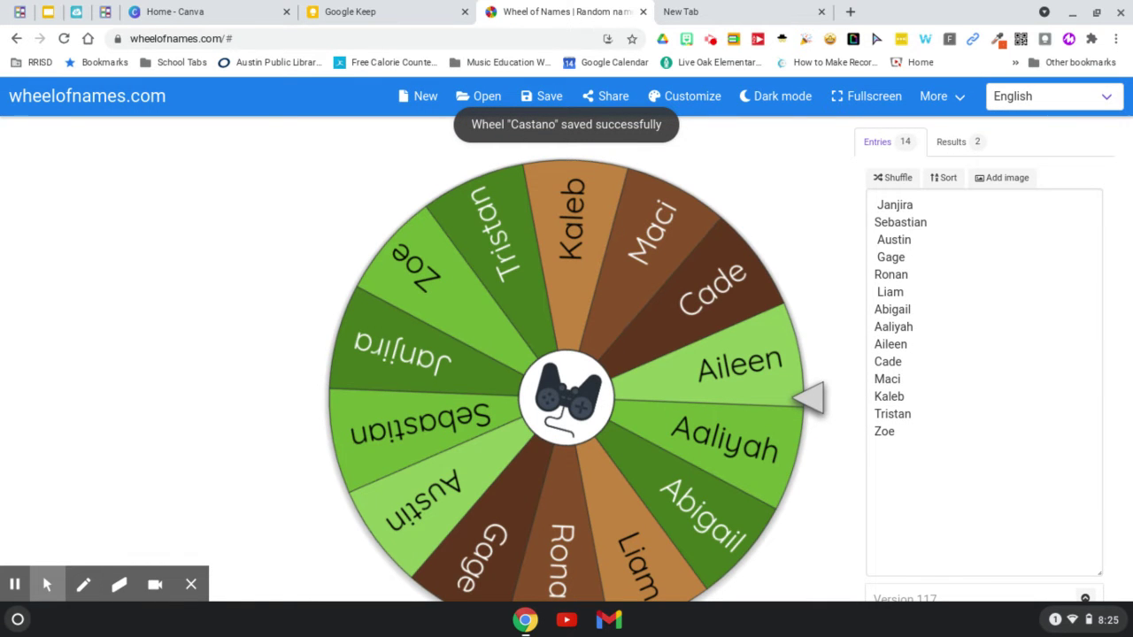
Step: Look through the list of saved wheels from beginning to end and close it without loading any
{"action": "left_click", "coordinate": [474, 100]}
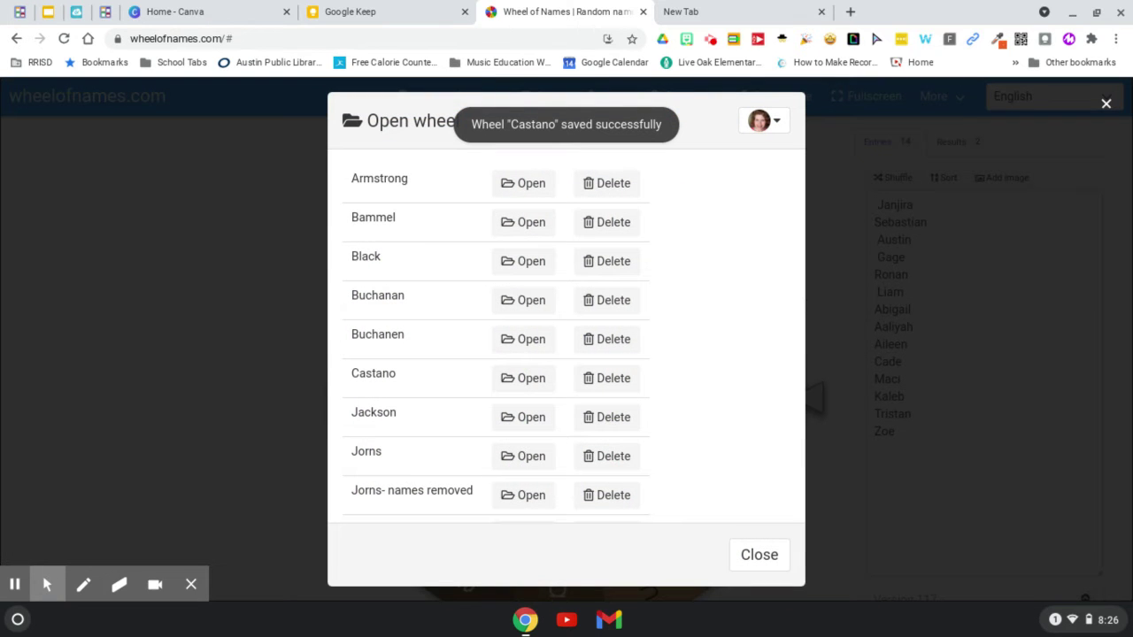
{"action": "scroll", "coordinate": [423, 343], "scroll_direction": "down", "scroll_amount": 3}
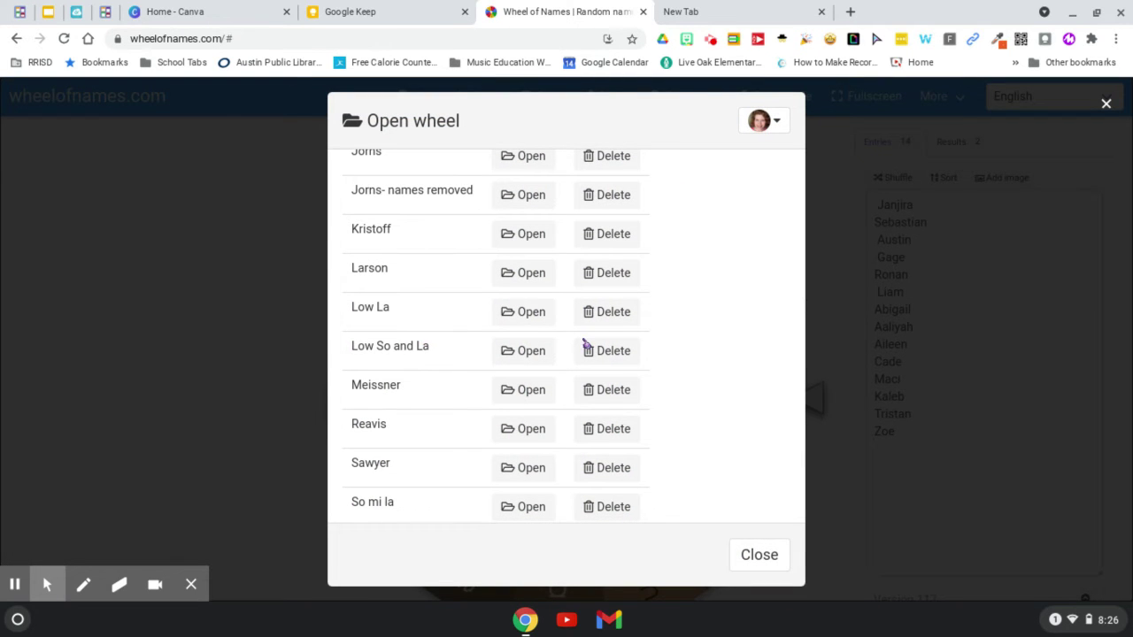
{"action": "scroll", "coordinate": [585, 344], "scroll_direction": "up", "scroll_amount": 3}
{"action": "scroll", "coordinate": [491, 308], "scroll_direction": "down", "scroll_amount": 3}
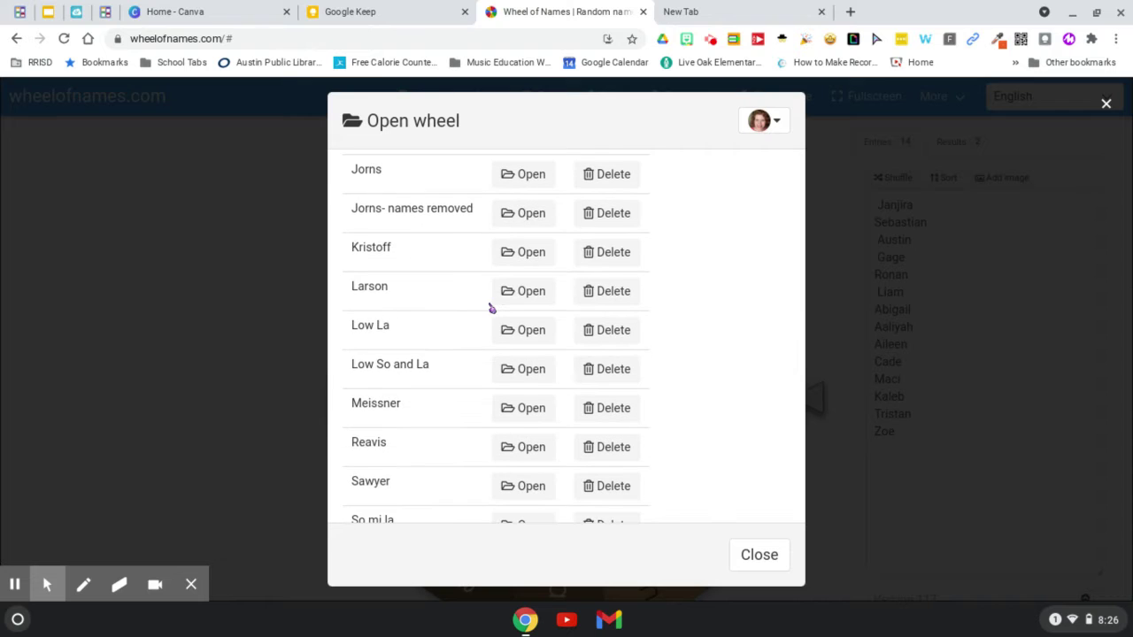
{"action": "scroll", "coordinate": [491, 308], "scroll_direction": "up", "scroll_amount": 3}
{"action": "left_click", "coordinate": [757, 555]}
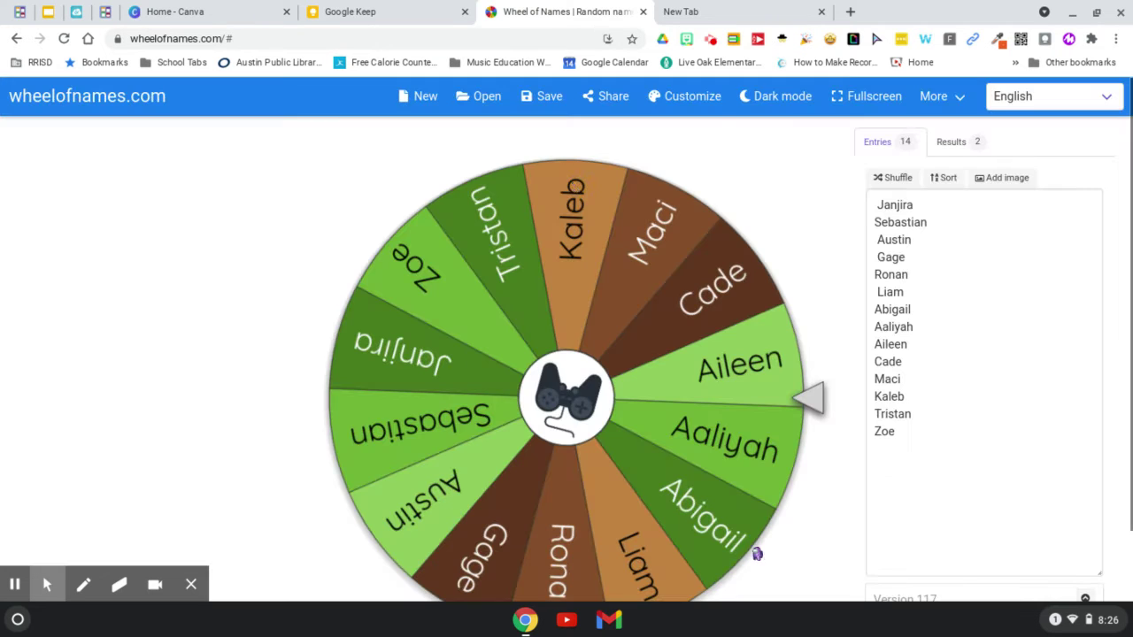
{"action": "left_click", "coordinate": [492, 96]}
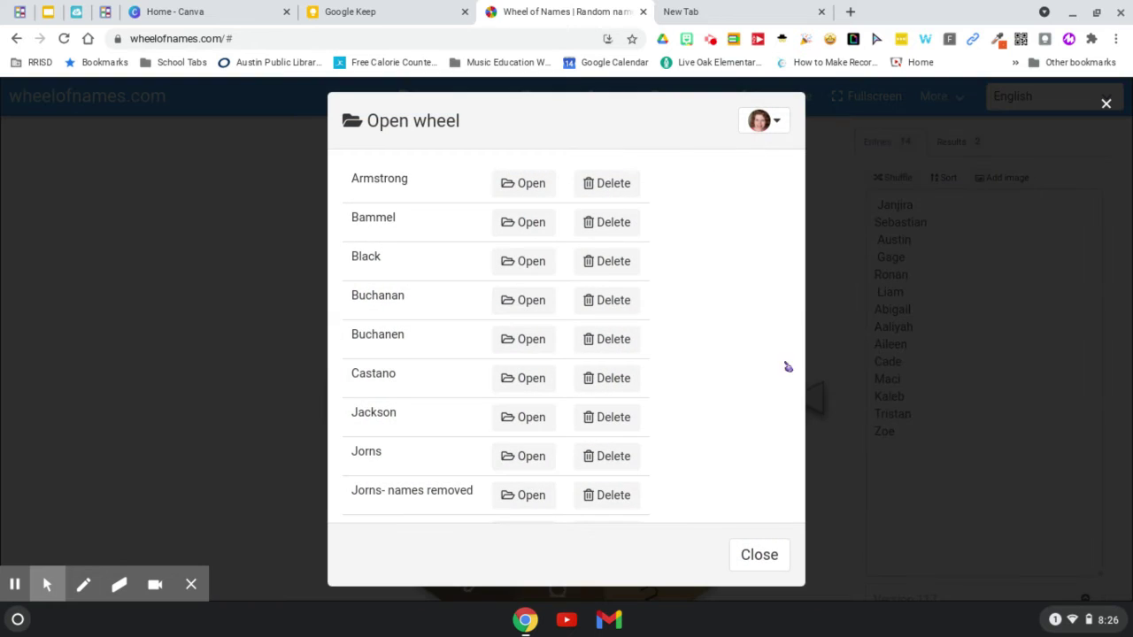
{"action": "left_click", "coordinate": [771, 559]}
Step: Start a new wheel and delete all the default names from its entries
{"action": "left_click", "coordinate": [418, 95]}
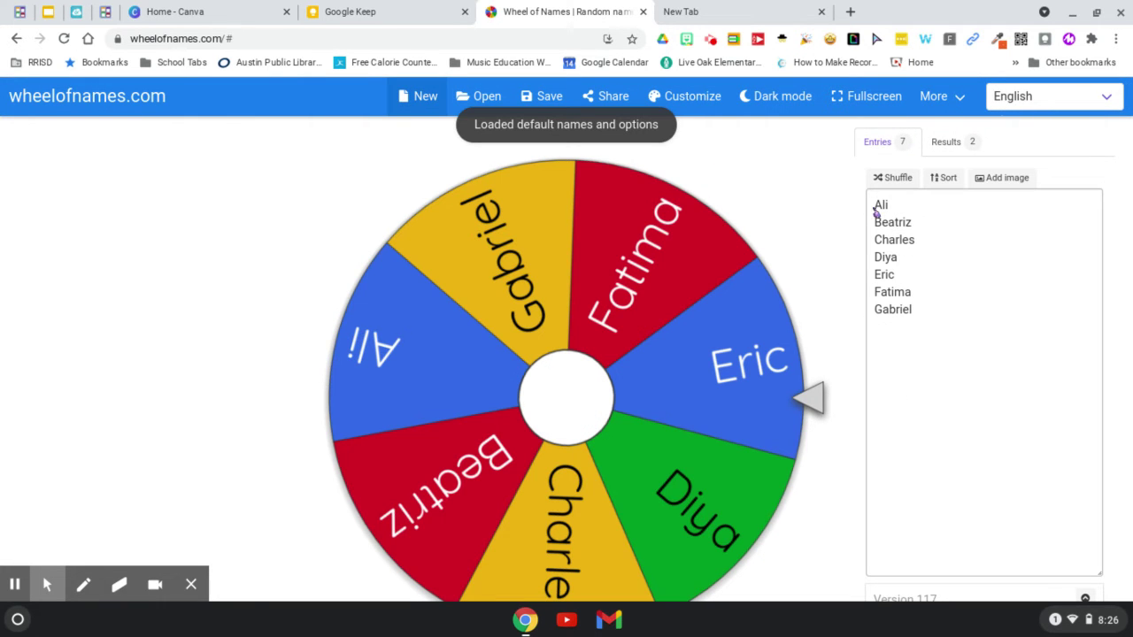
{"action": "left_click_drag", "start_coordinate": [876, 210], "coordinate": [948, 354]}
{"action": "key", "text": "BackSpace"}
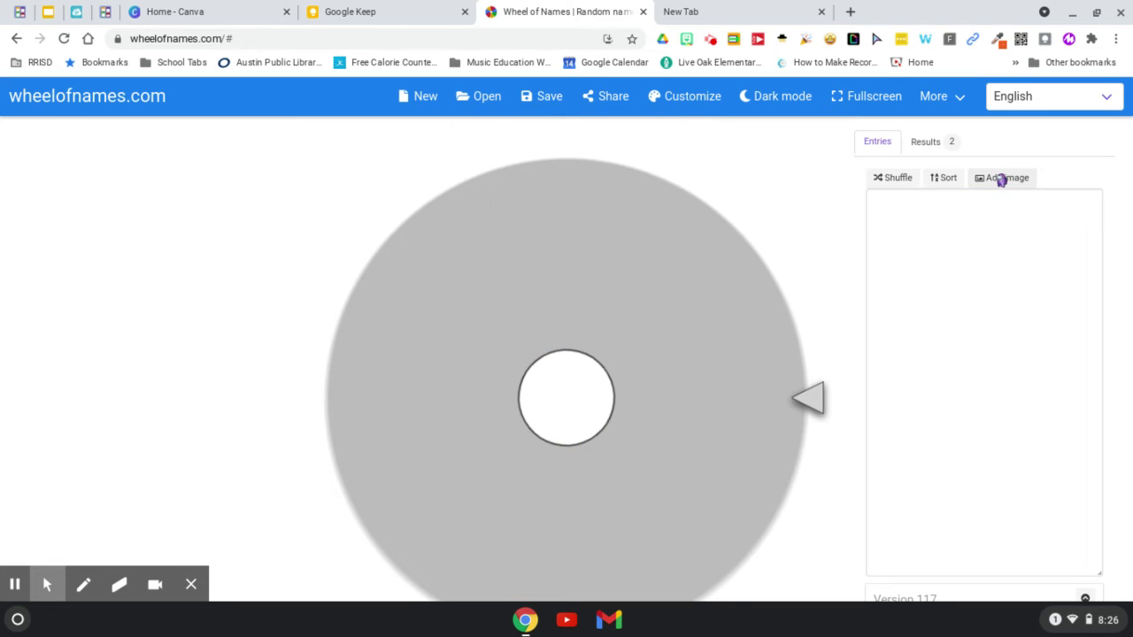
Step: Start adding images to the wheel, search Google Drive for "solfege snippet" and open the solfege snippets subfolder containing Hangman Full Song.jpg
{"action": "left_click", "coordinate": [1001, 180]}
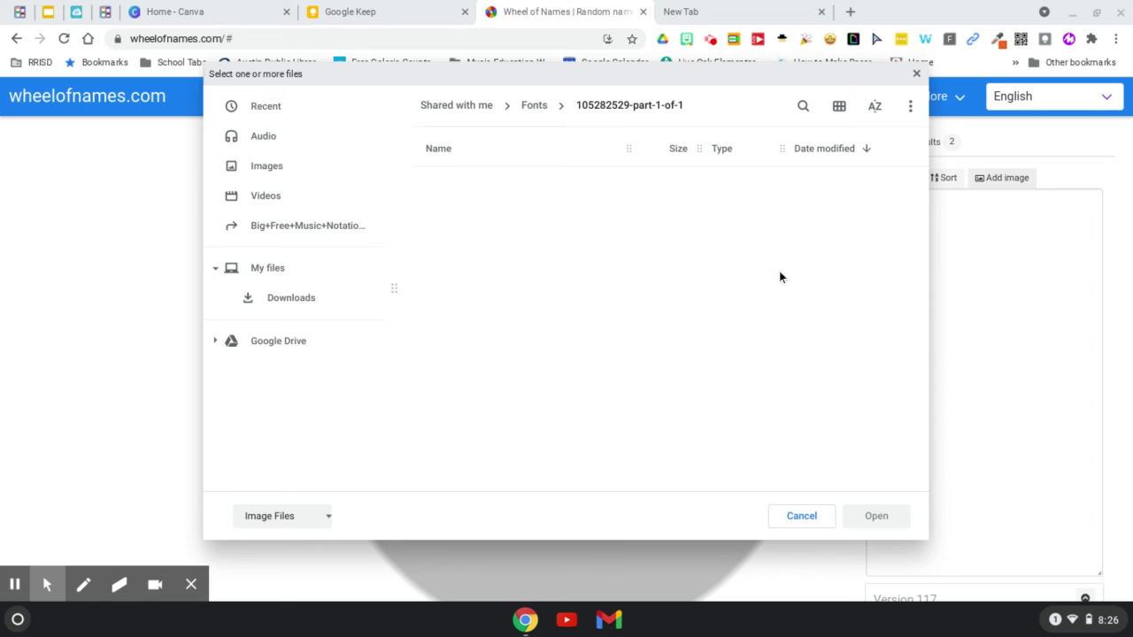
{"action": "left_click", "coordinate": [273, 343]}
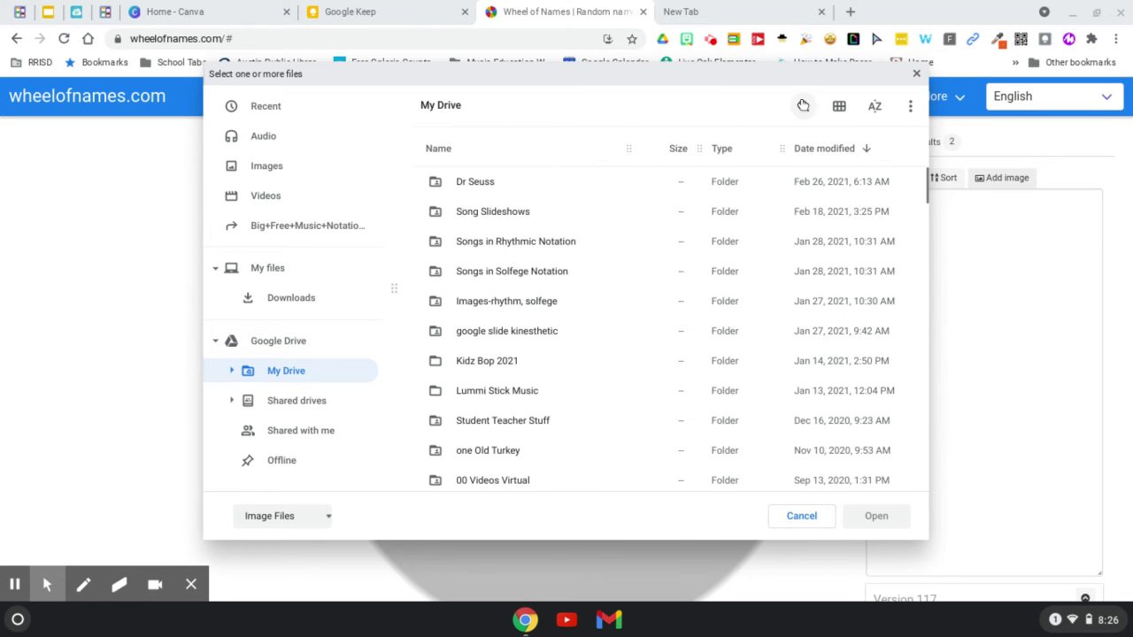
{"action": "left_click", "coordinate": [803, 105]}
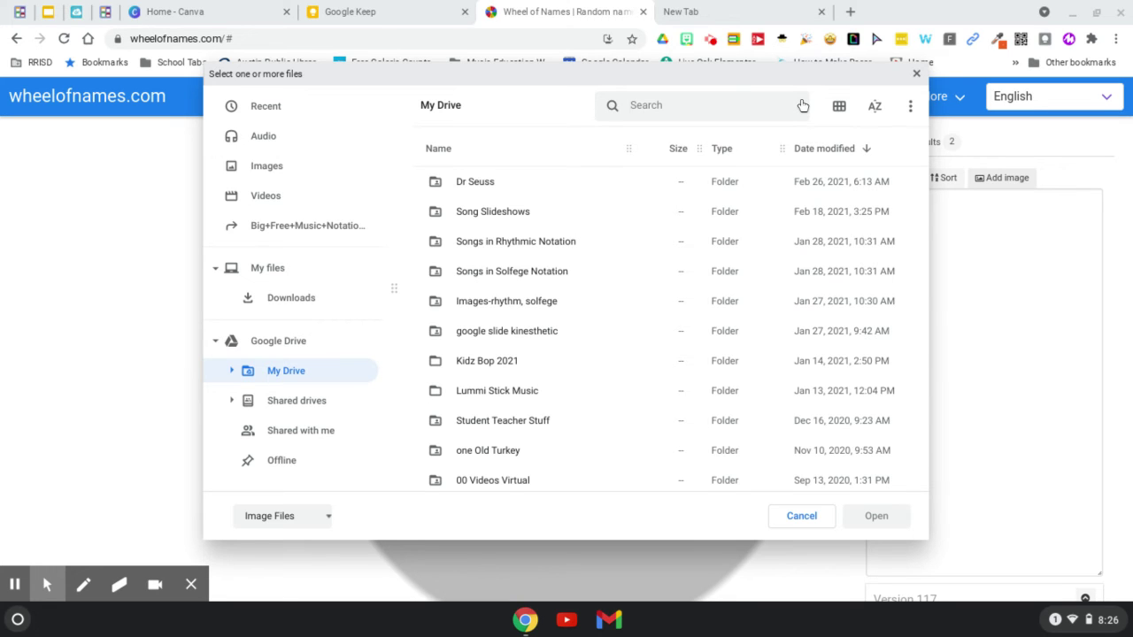
{"action": "type", "text": "solf"}
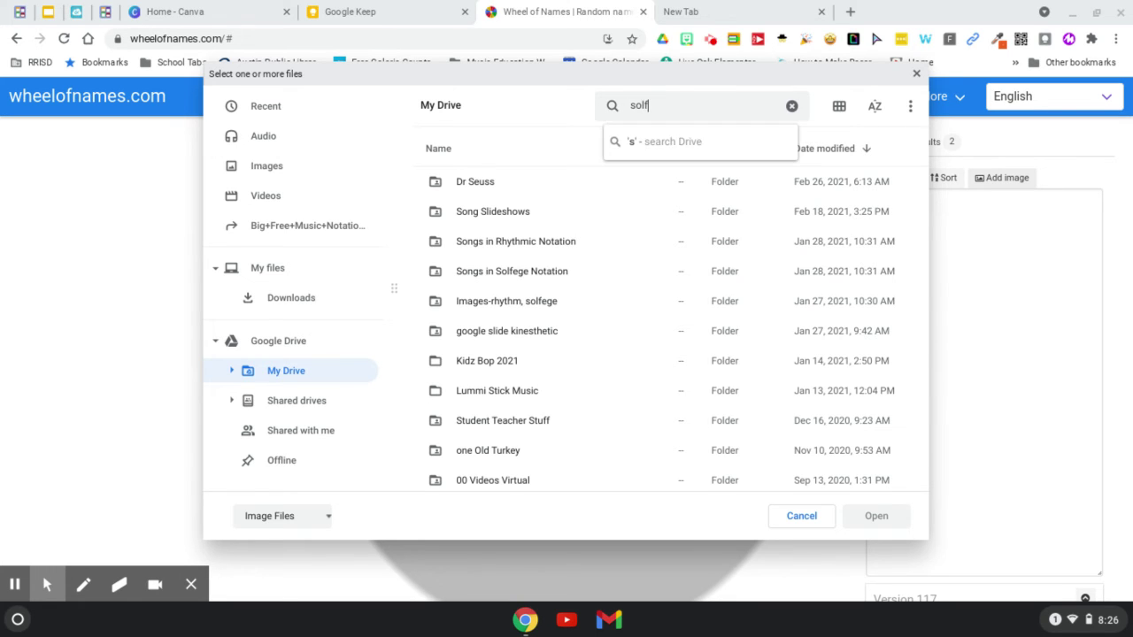
{"action": "type", "text": "ege snippet"}
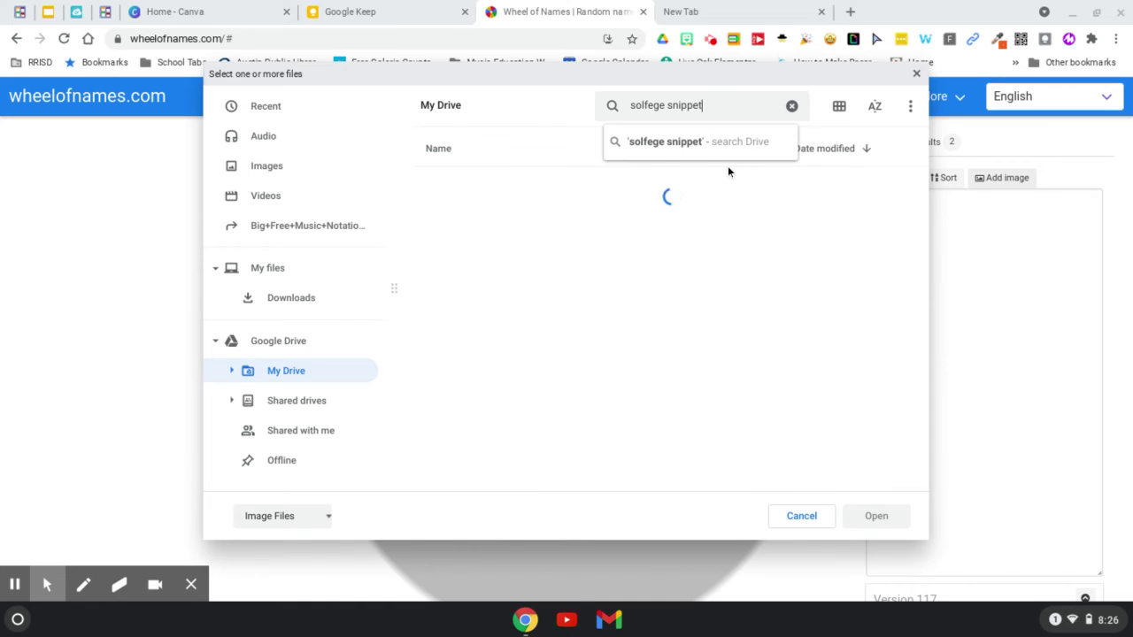
{"action": "left_click", "coordinate": [705, 199]}
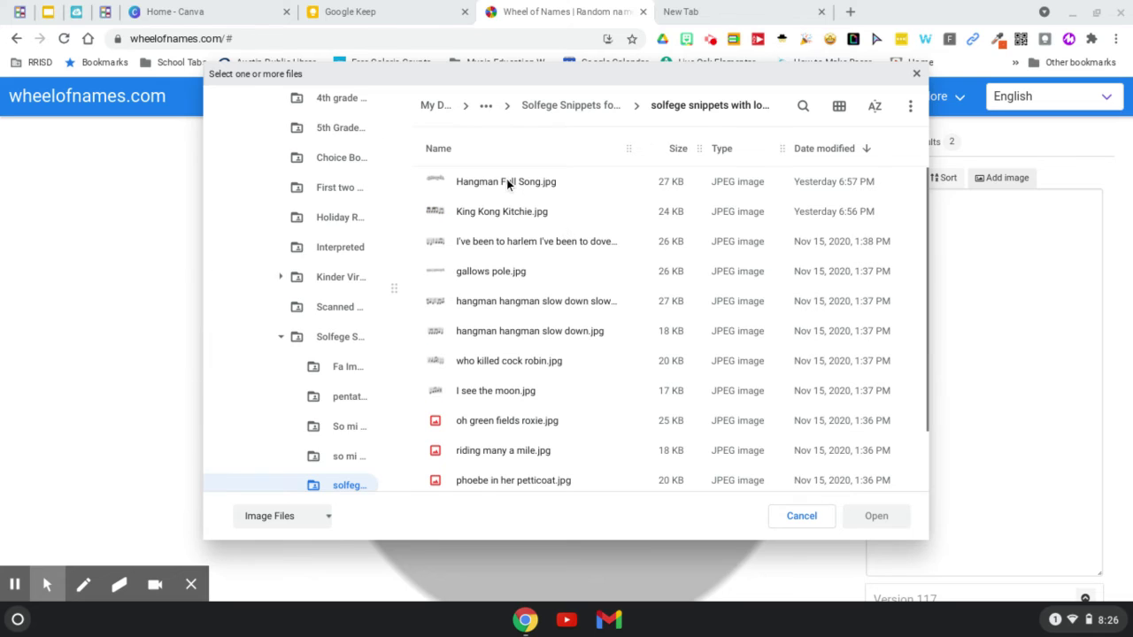
Step: Add all the folder's JPEG images, from Hangman Full Song.jpg through phoebe in her petticoat.jpg, as wheel entries and dismiss the system notification
{"action": "left_click", "coordinate": [506, 181]}
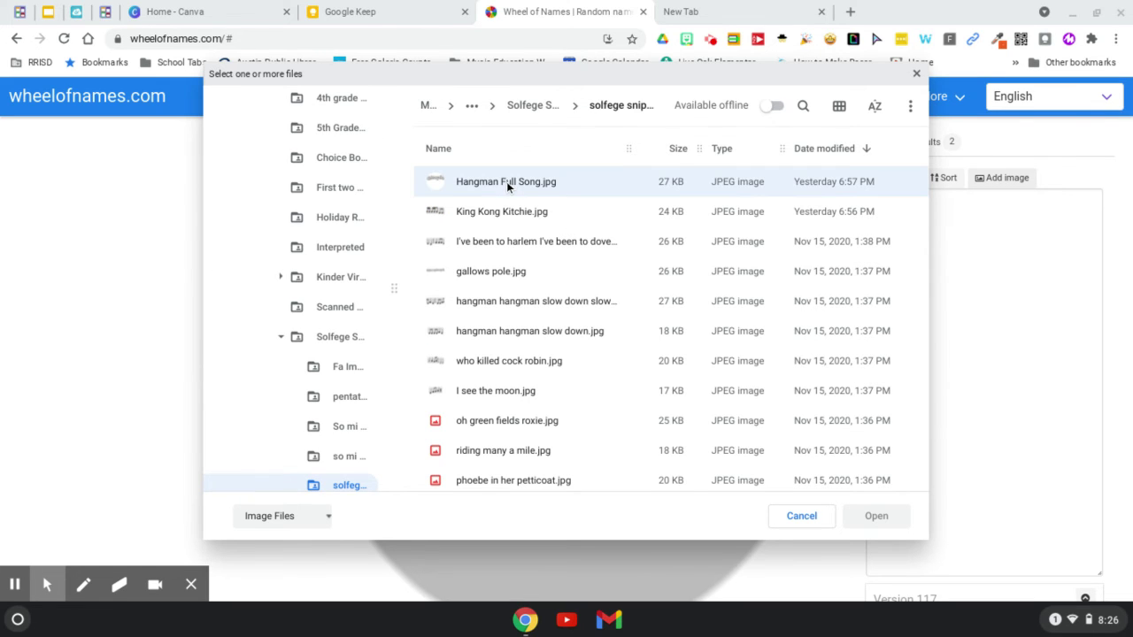
{"action": "scroll", "coordinate": [530, 256], "scroll_direction": "down", "scroll_amount": 2}
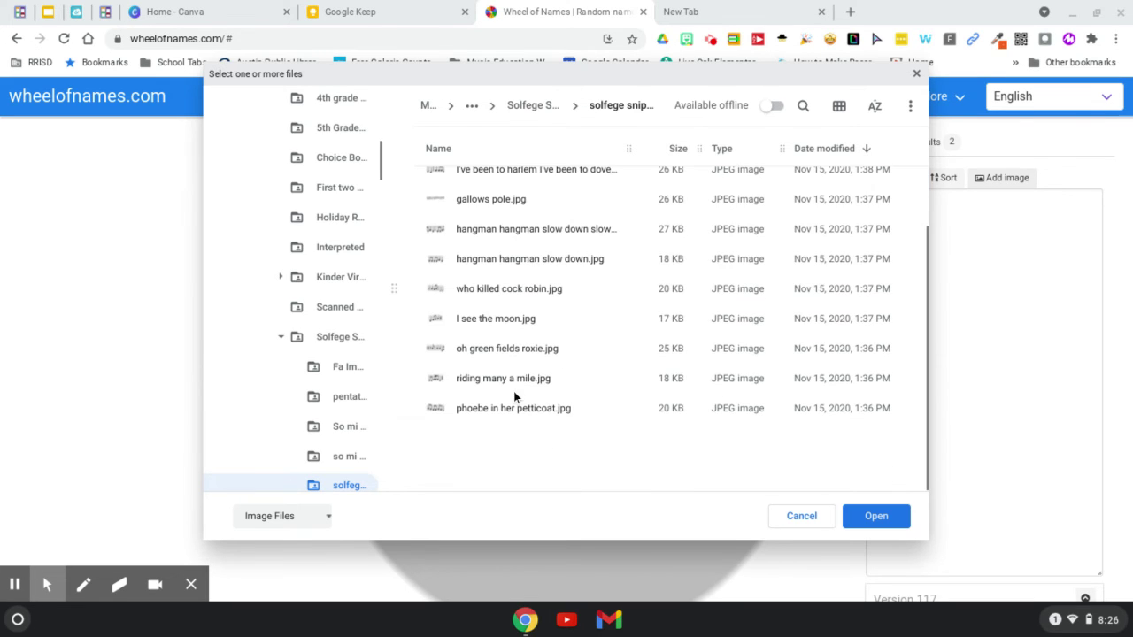
{"action": "left_click", "coordinate": [607, 392], "text": "shift"}
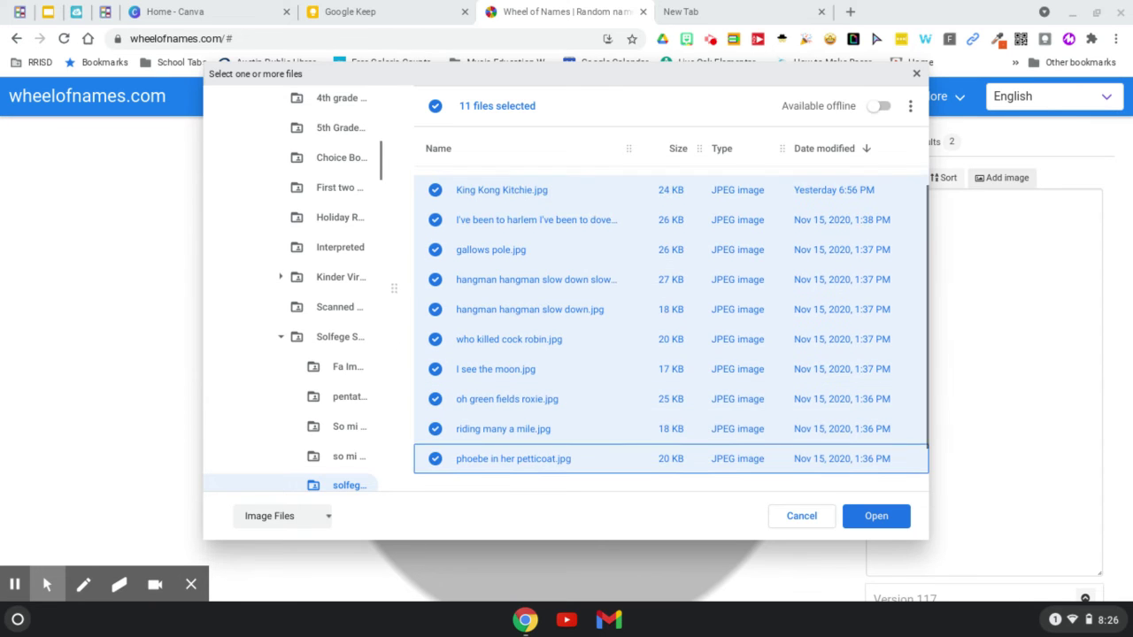
{"action": "left_click", "coordinate": [861, 515]}
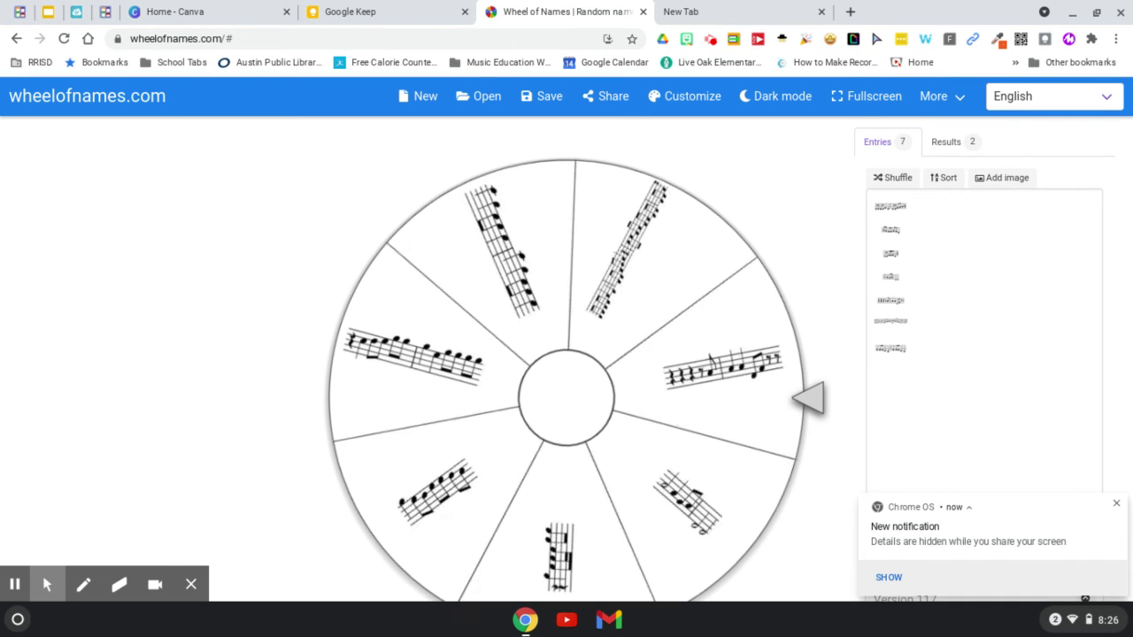
{"action": "left_click", "coordinate": [1117, 505]}
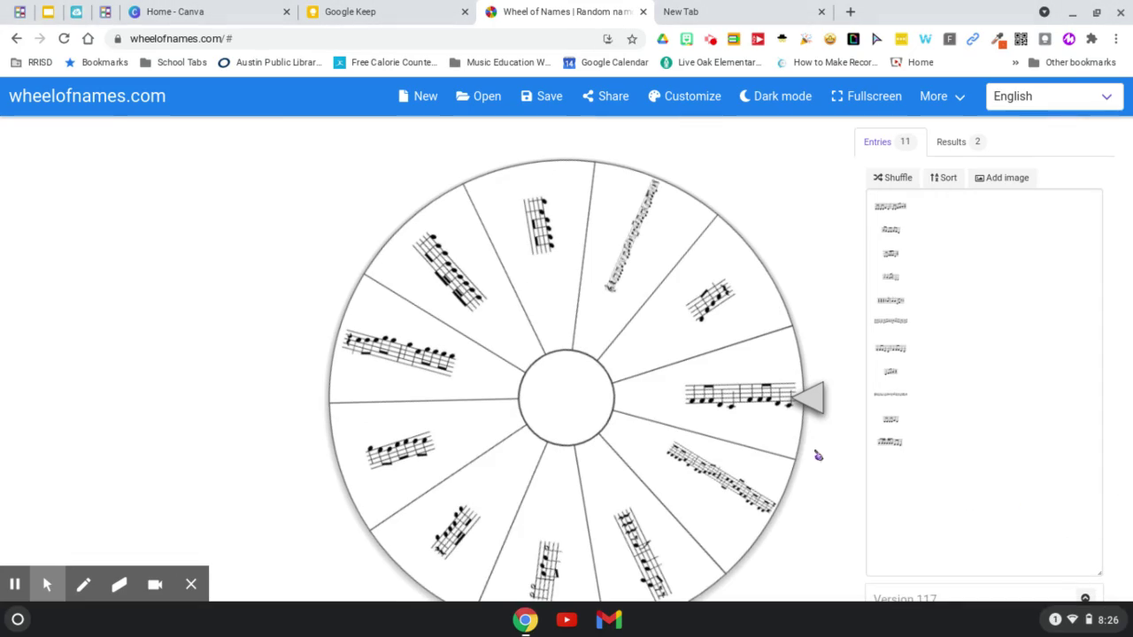
Step: Spin the image wheel twice, keeping the first winning snippet and removing the second from the entries
{"action": "left_click", "coordinate": [550, 411]}
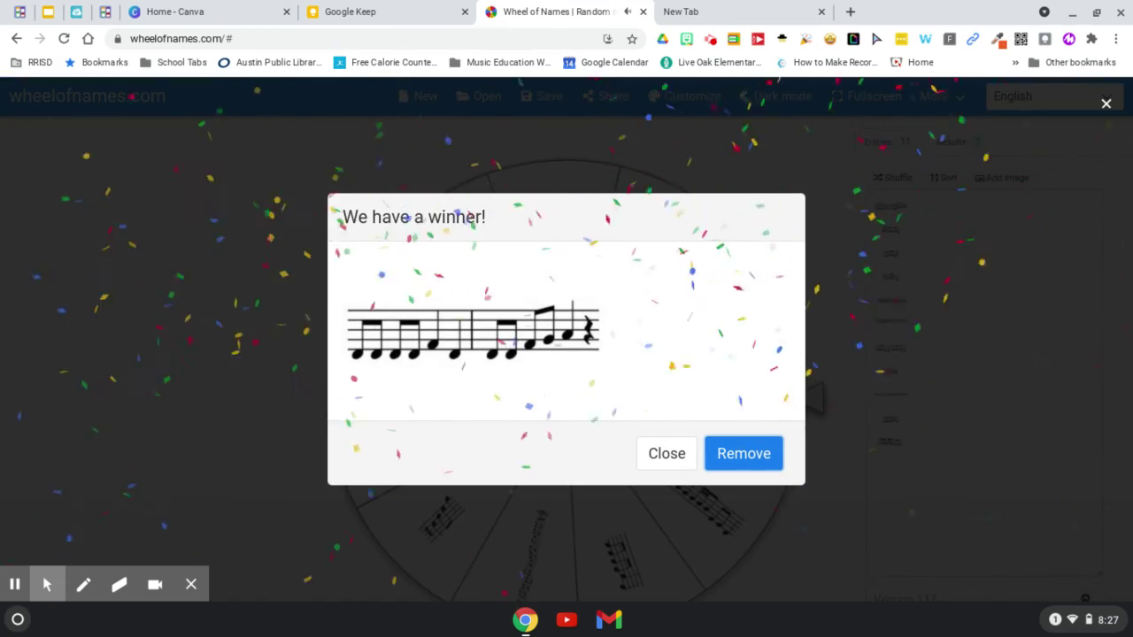
{"action": "left_click", "coordinate": [659, 453]}
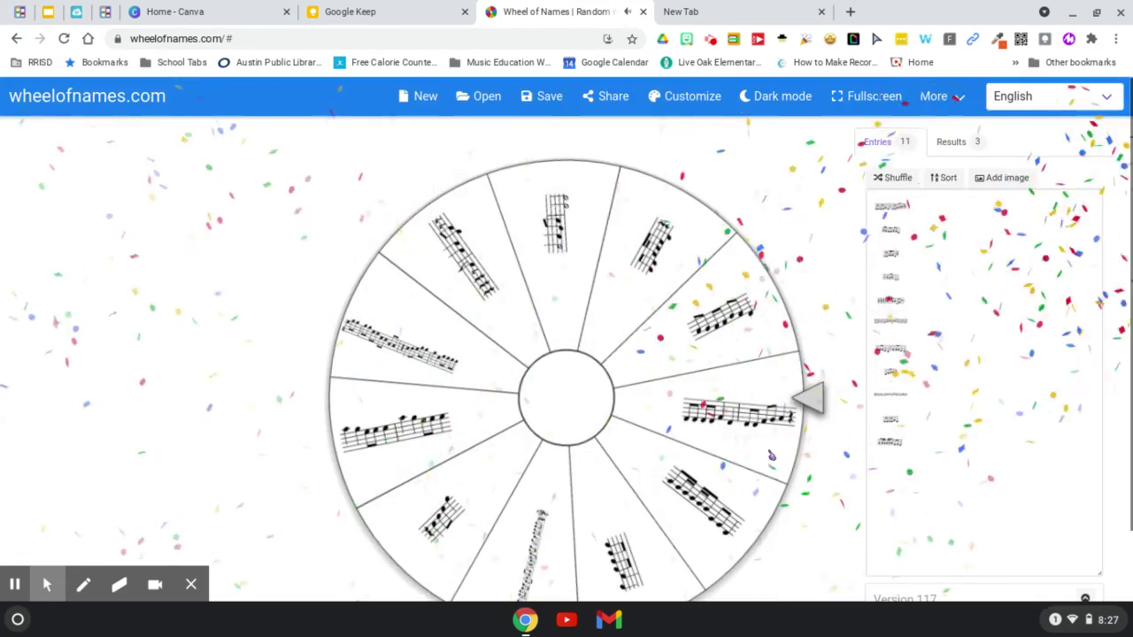
{"action": "left_click", "coordinate": [771, 456]}
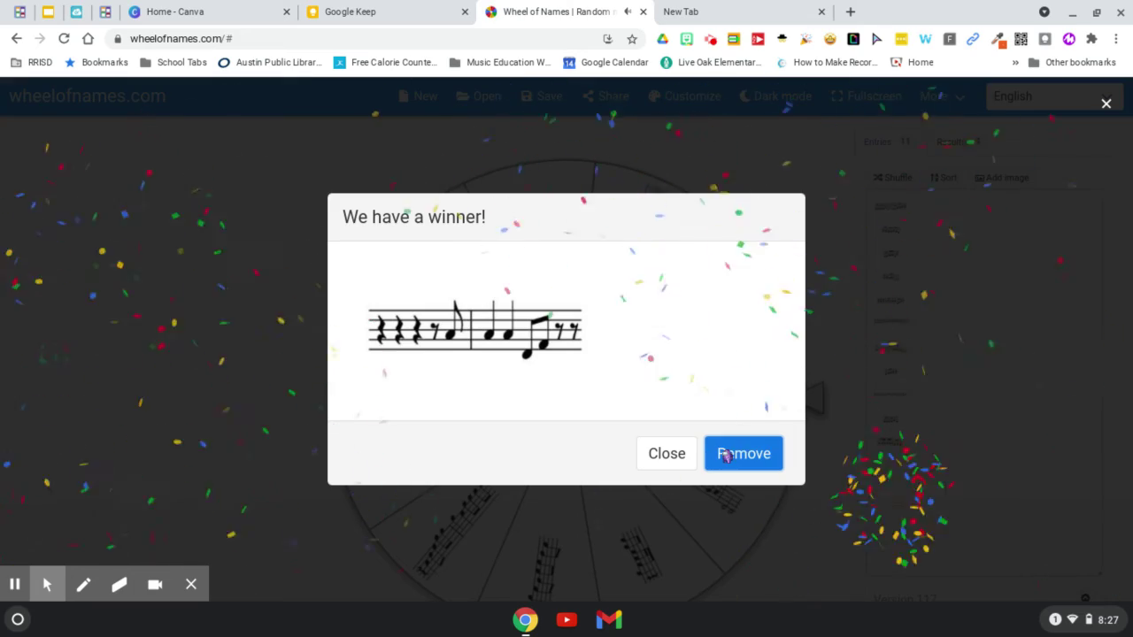
{"action": "left_click", "coordinate": [726, 456]}
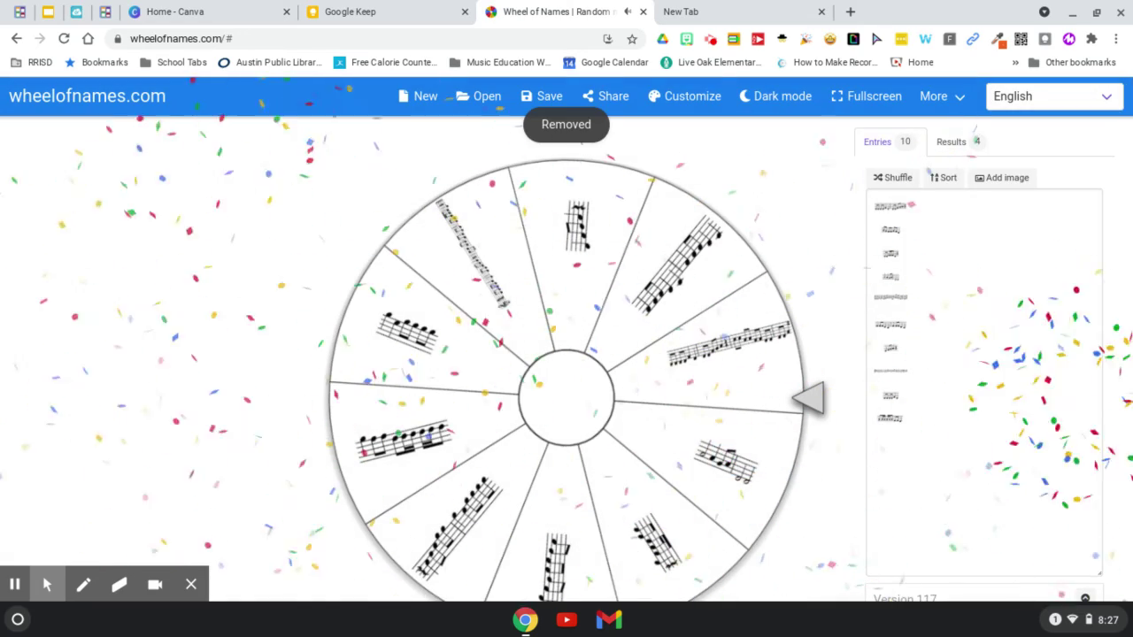